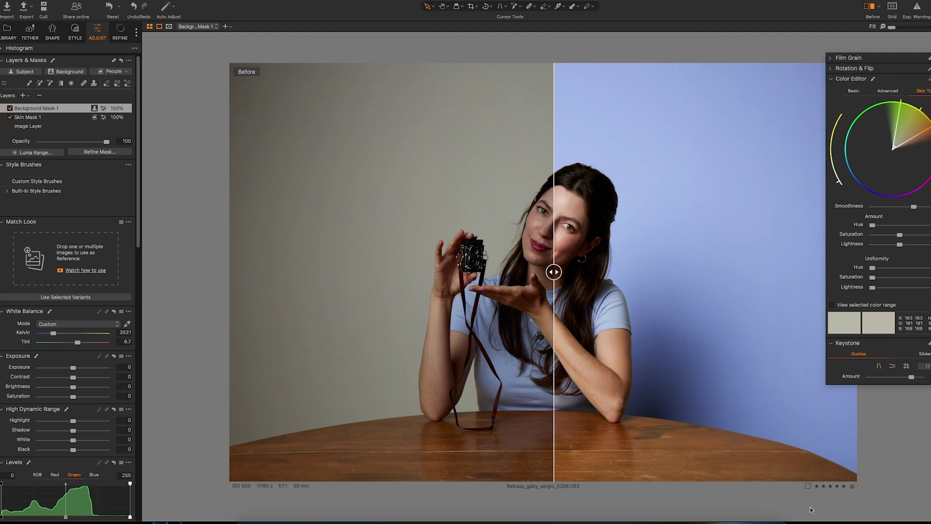
# Compare the finished blue-background portrait with its original by sweeping the before/after divider across the image
pyautogui.click(128, 71)
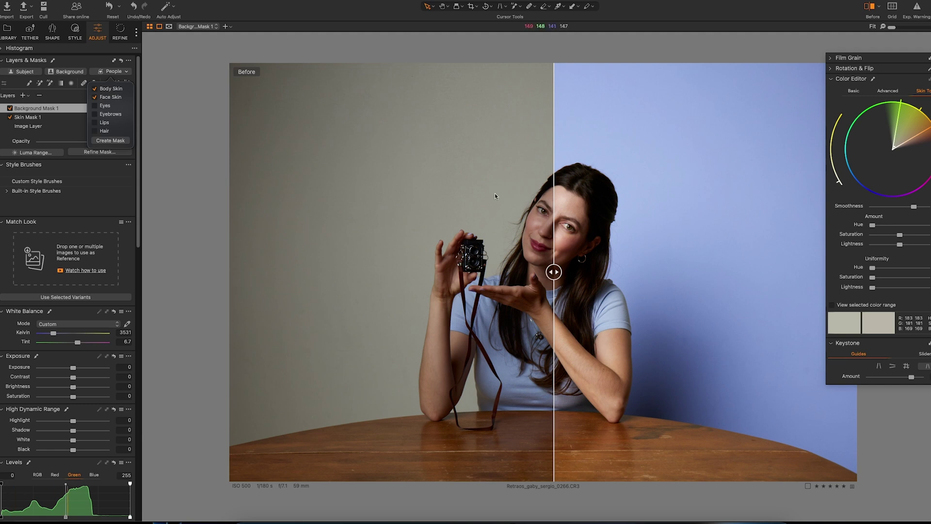
pyautogui.moveTo(553, 271); pyautogui.dragTo(228, 270)
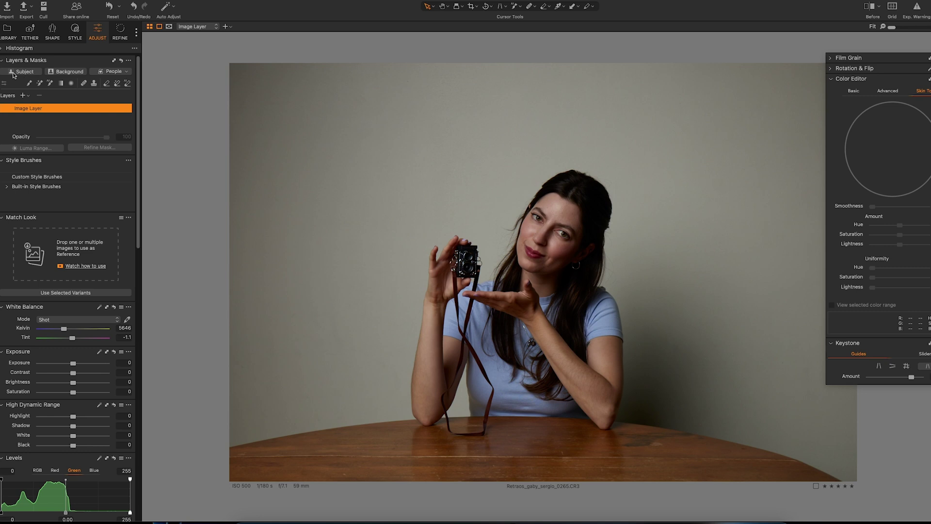
# Create a people mask covering the woman's body skin and face skin in the unedited portrait
pyautogui.click(128, 73)
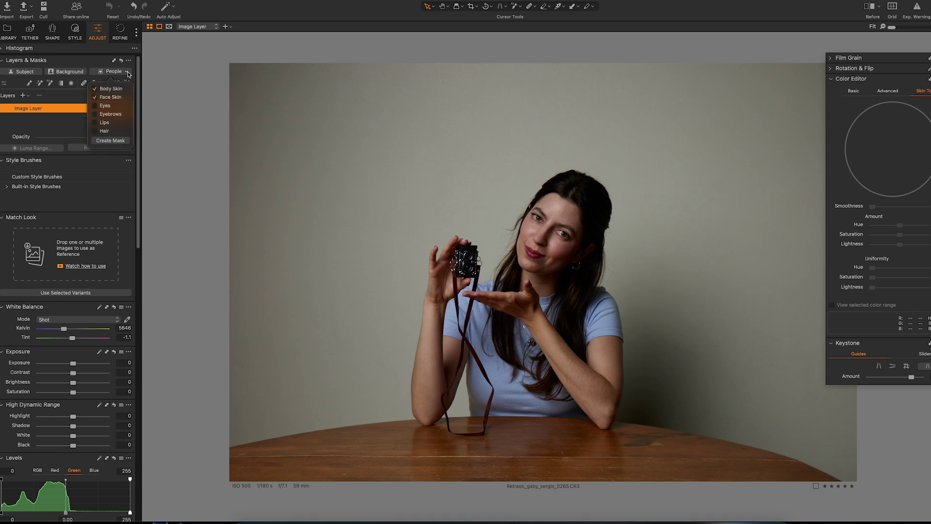
pyautogui.click(95, 90)
pyautogui.click(95, 114)
pyautogui.click(94, 105)
pyautogui.click(95, 122)
pyautogui.click(95, 106)
pyautogui.click(95, 98)
pyautogui.click(118, 143)
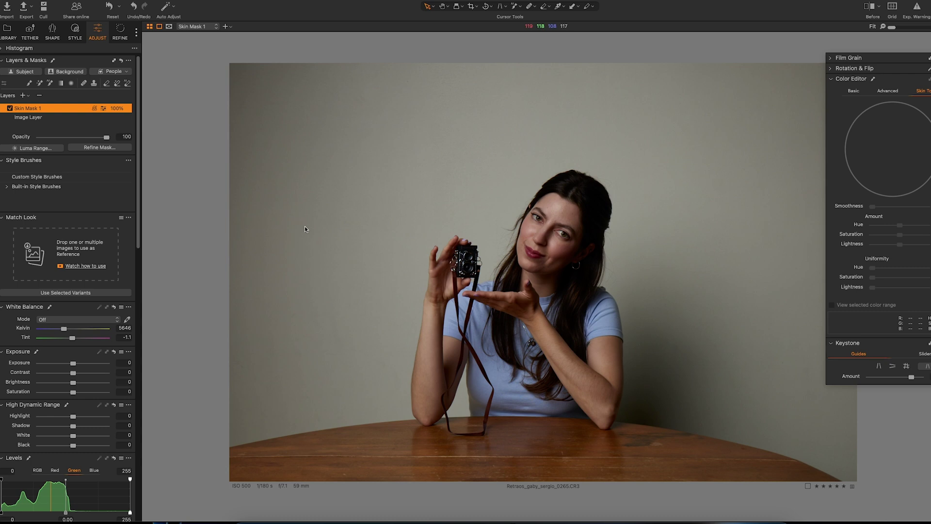
# Display the skin mask overlay and add the missed finger patch beside the camera using AI selection
pyautogui.press('m')
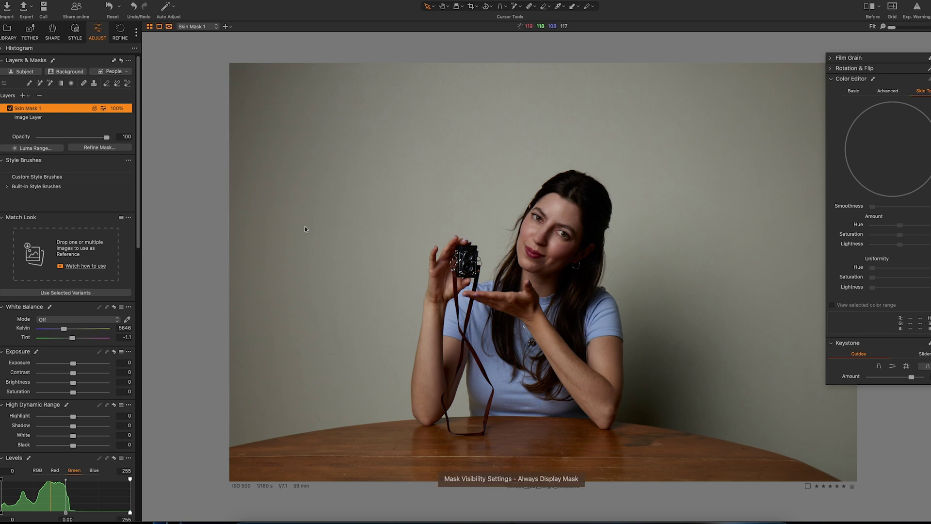
pyautogui.scroll(3, 606, 254)
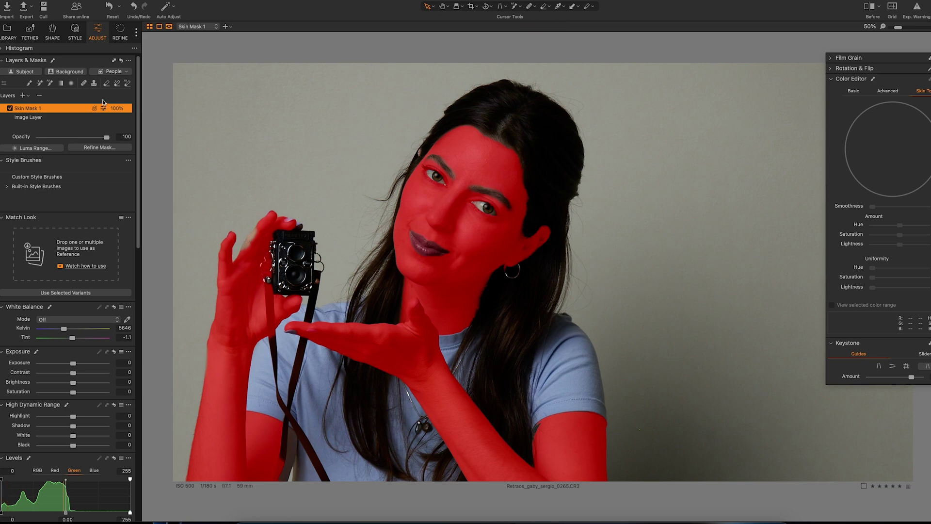
pyautogui.hotkey('ctrl', '+')
pyautogui.moveTo(251, 233); pyautogui.dragTo(288, 279)
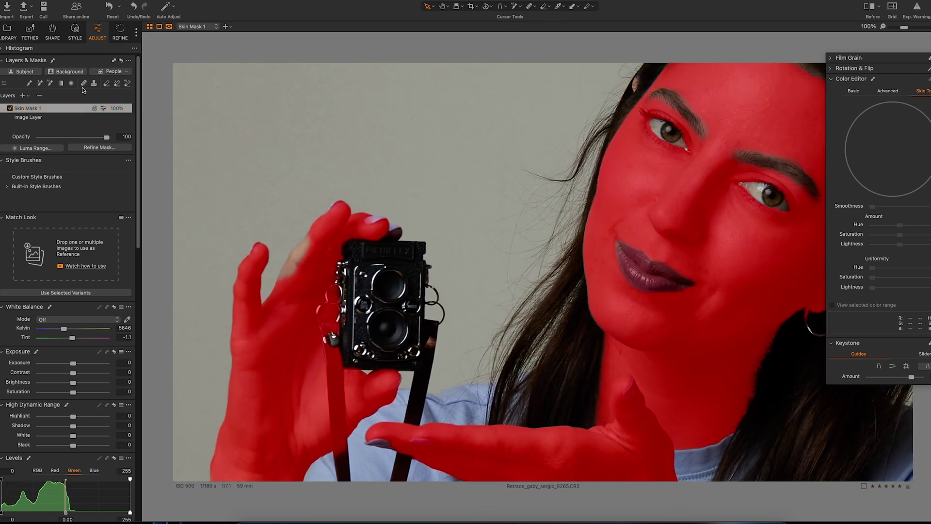
pyautogui.click(51, 85)
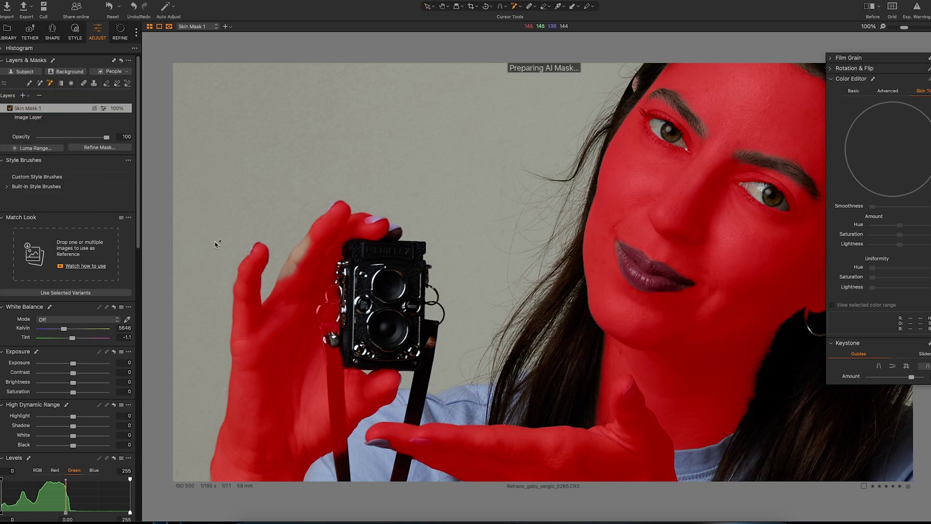
pyautogui.moveTo(284, 297); pyautogui.dragTo(322, 237)
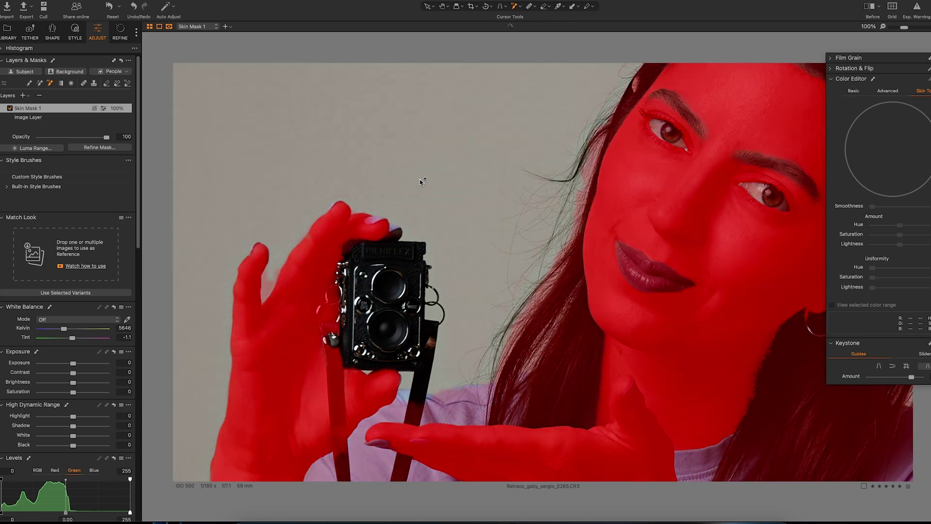
pyautogui.click(360, 239)
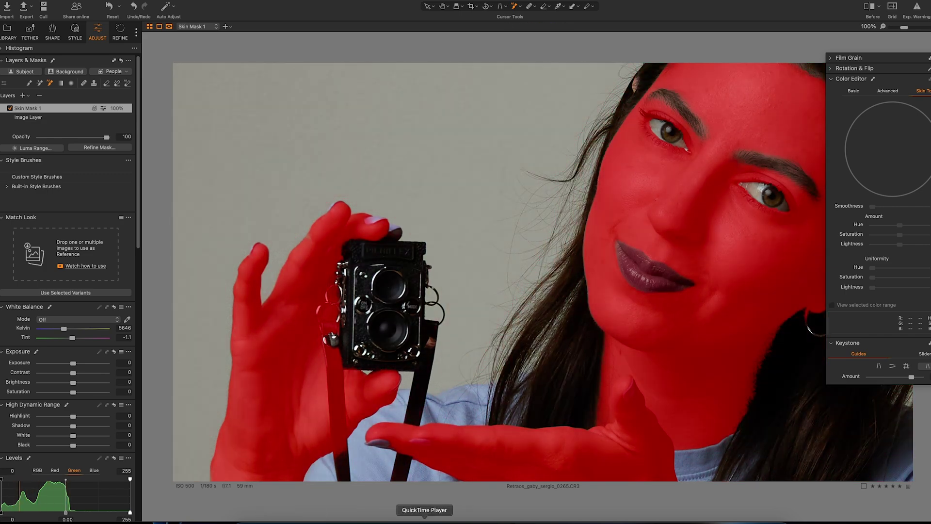
# Check the skin mask around the arms and face, and refine its edges with a radius of 24
pyautogui.moveTo(632, 416); pyautogui.dragTo(655, 205)
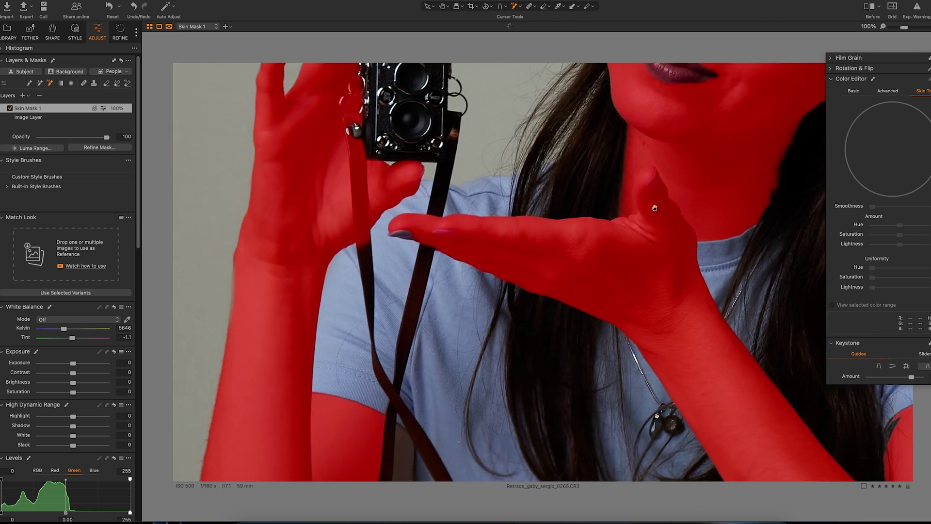
pyautogui.moveTo(372, 359); pyautogui.dragTo(457, 193)
pyautogui.moveTo(493, 260); pyautogui.dragTo(462, 386)
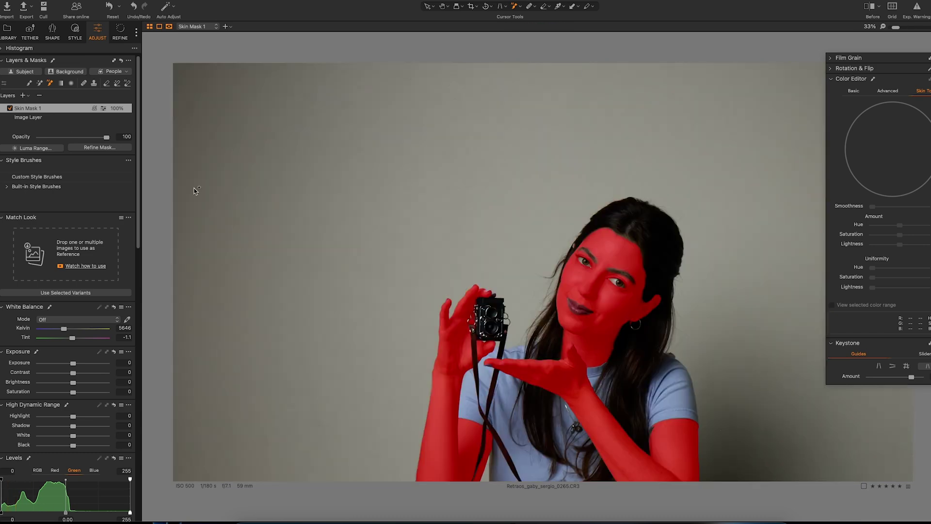
pyautogui.scroll(6, 636, 289)
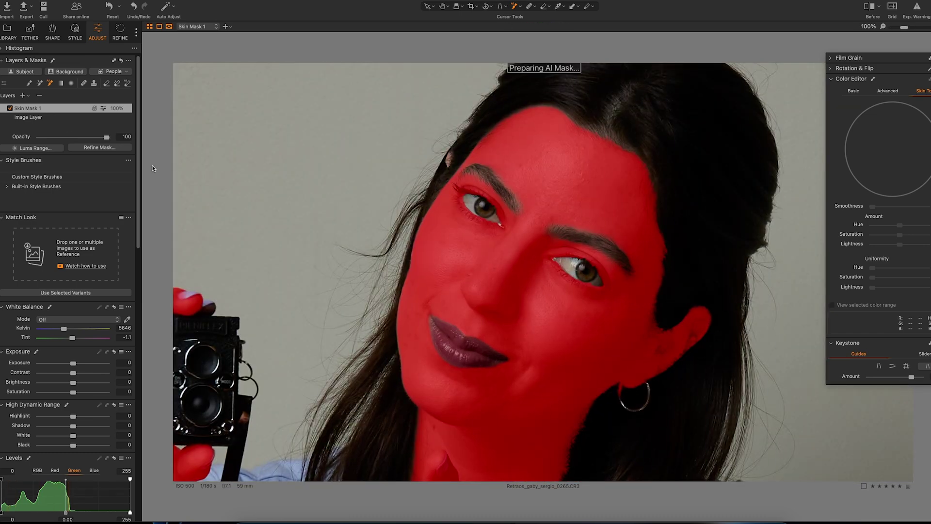
pyautogui.click(109, 150)
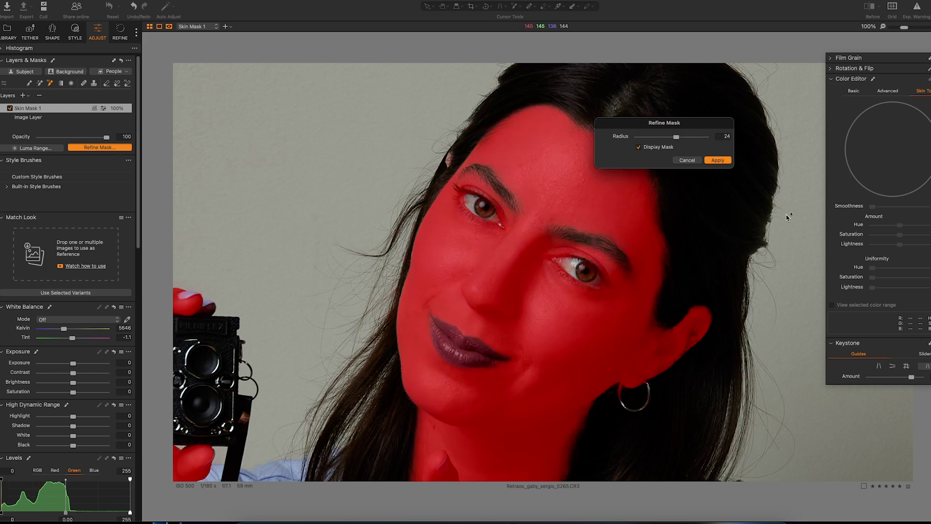
pyautogui.click(716, 160)
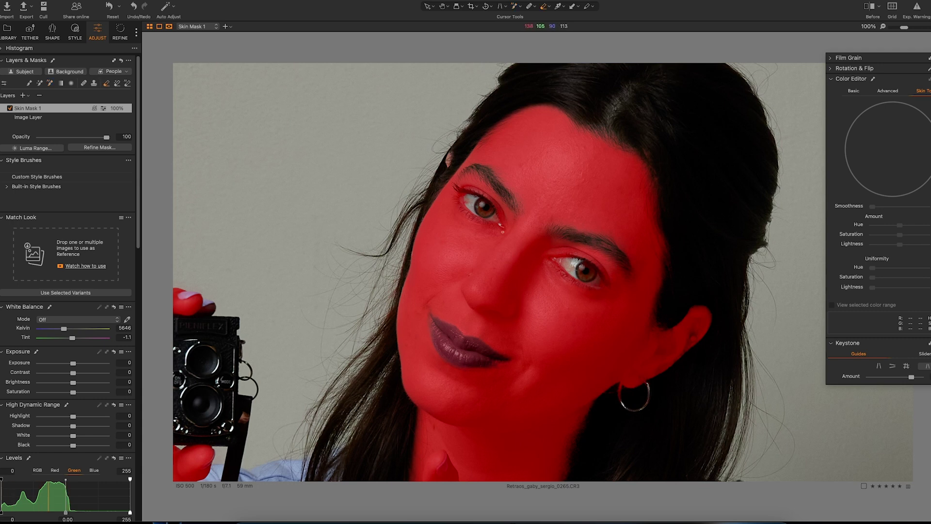
# Erase the eyes from the skin mask and hide the mask overlay
pyautogui.rightClick(489, 216)
pyautogui.moveTo(489, 215); pyautogui.dragTo(469, 202)
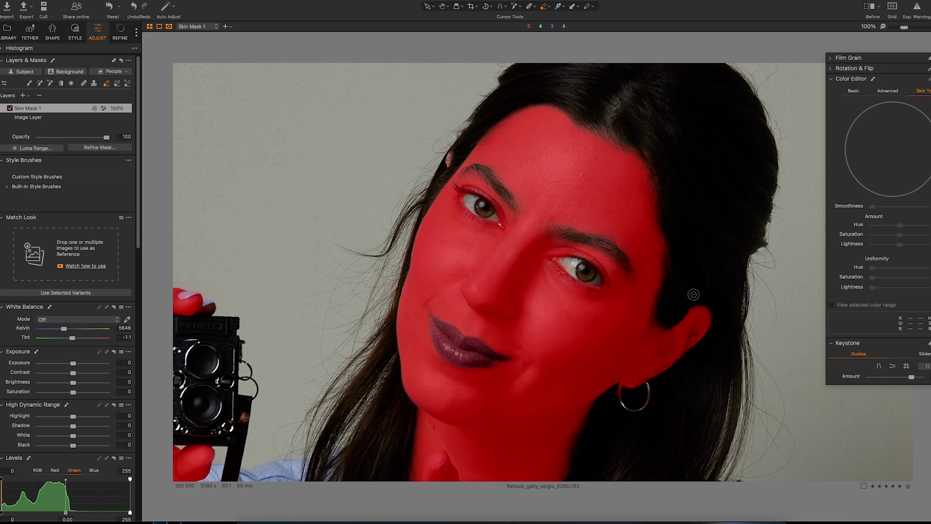
pyautogui.press('m')
# Sample the forehead as the skin tone, lower its hue amount, and slightly raise the saturation and lightness amounts
pyautogui.press(',')
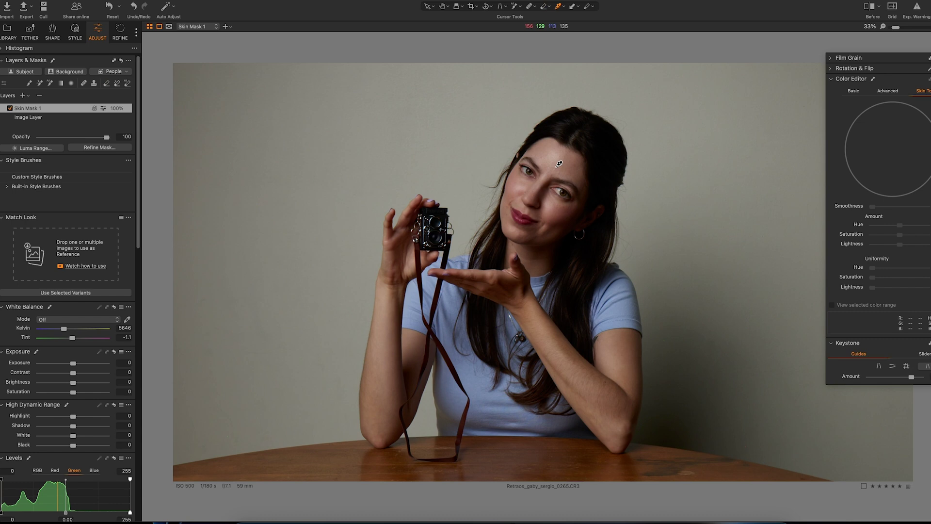
pyautogui.click(558, 164)
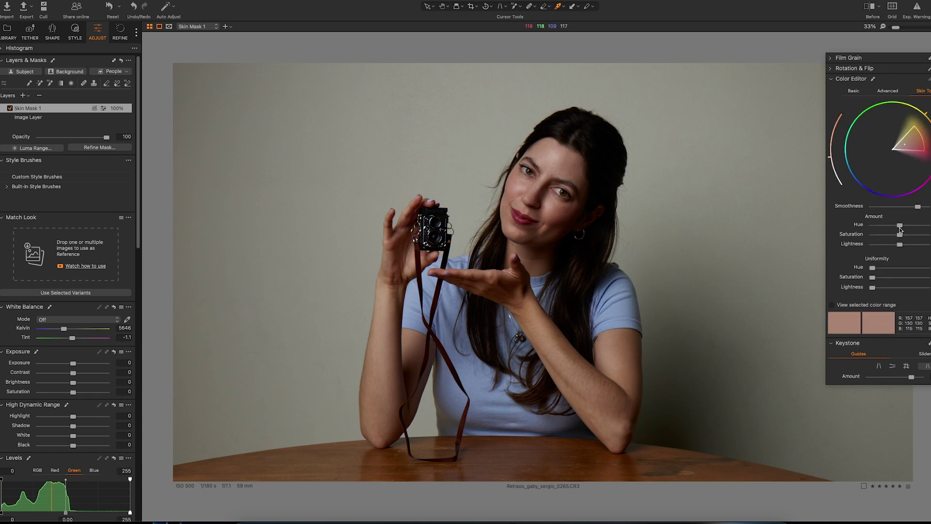
pyautogui.moveTo(900, 226); pyautogui.dragTo(887, 227)
pyautogui.moveTo(885, 228); pyautogui.dragTo(903, 246)
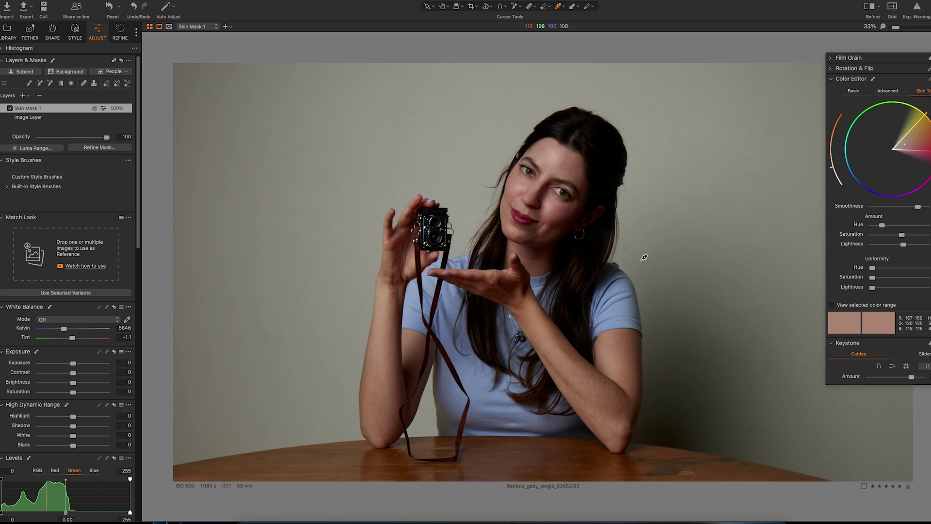
# Compare the skin with the skin mask layer off and on, and lower the skin tone's hue amount further
pyautogui.click(23, 97)
pyautogui.click(10, 108)
pyautogui.click(10, 108)
pyautogui.moveTo(882, 227); pyautogui.dragTo(865, 228)
# Set the exposure of the base image layer to 0.34
pyautogui.click(49, 118)
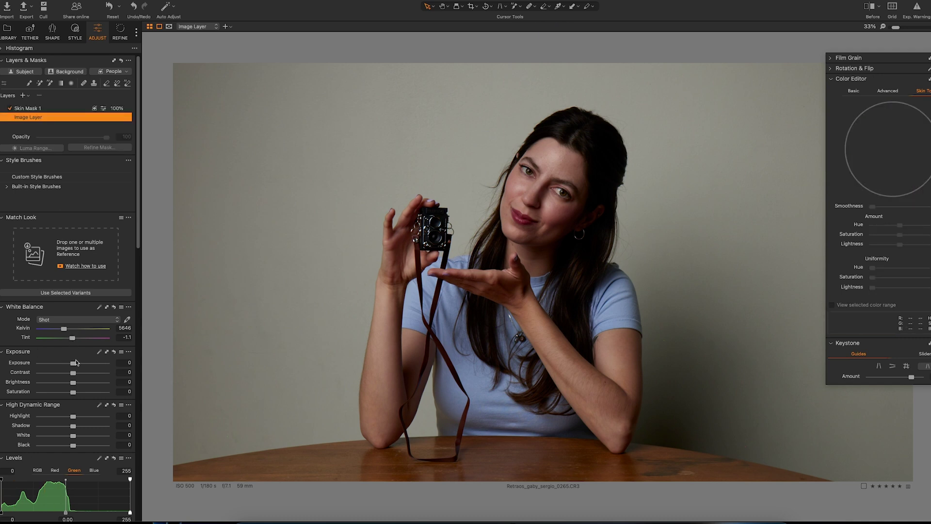
pyautogui.moveTo(73, 364); pyautogui.dragTo(76, 363)
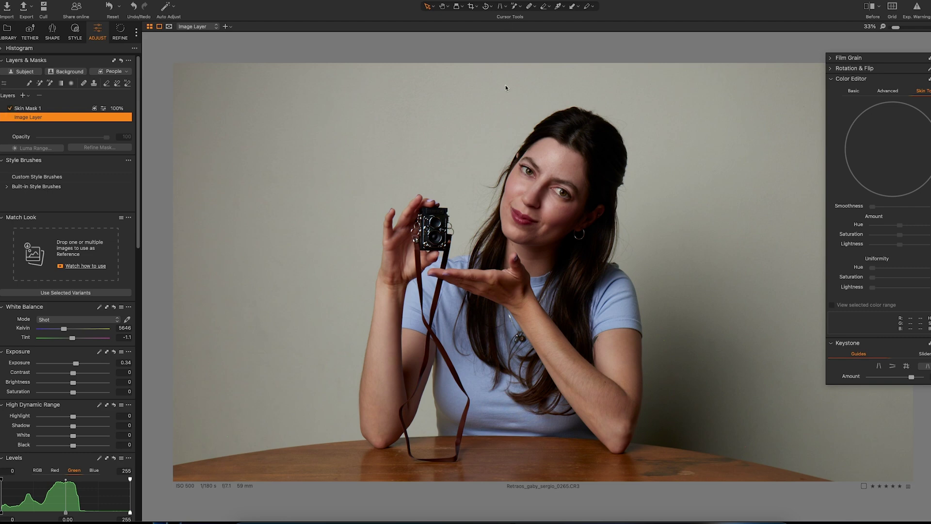
# Create a people mask covering only the eyes and display its overlay
pyautogui.scroll(3, 582, 184)
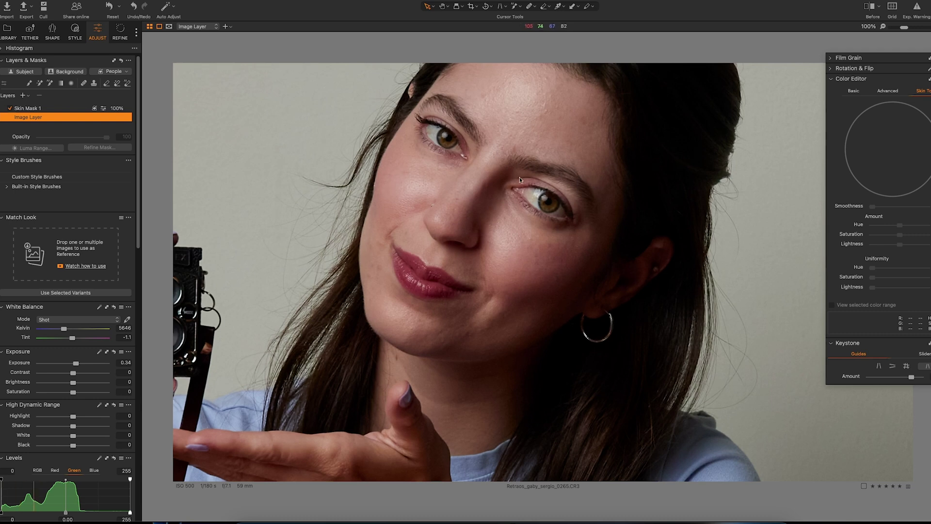
pyautogui.moveTo(519, 177); pyautogui.dragTo(513, 222)
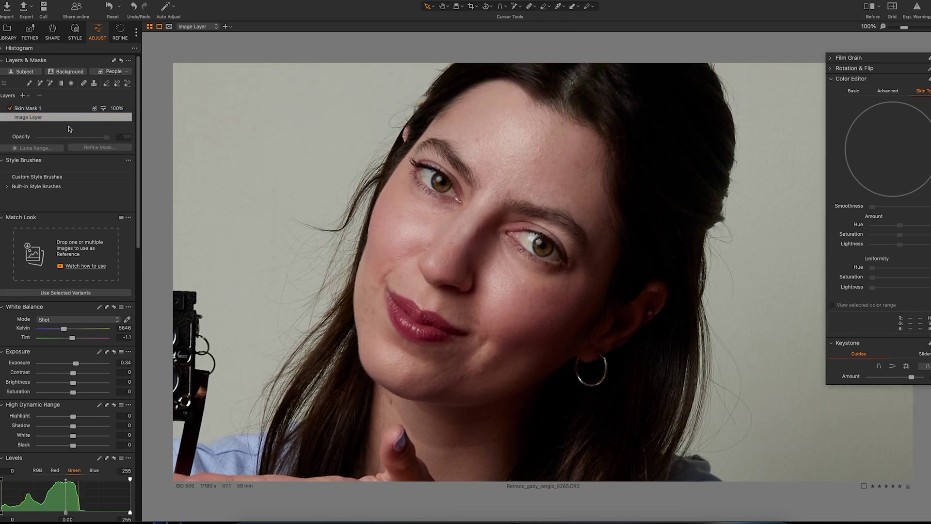
pyautogui.click(24, 95)
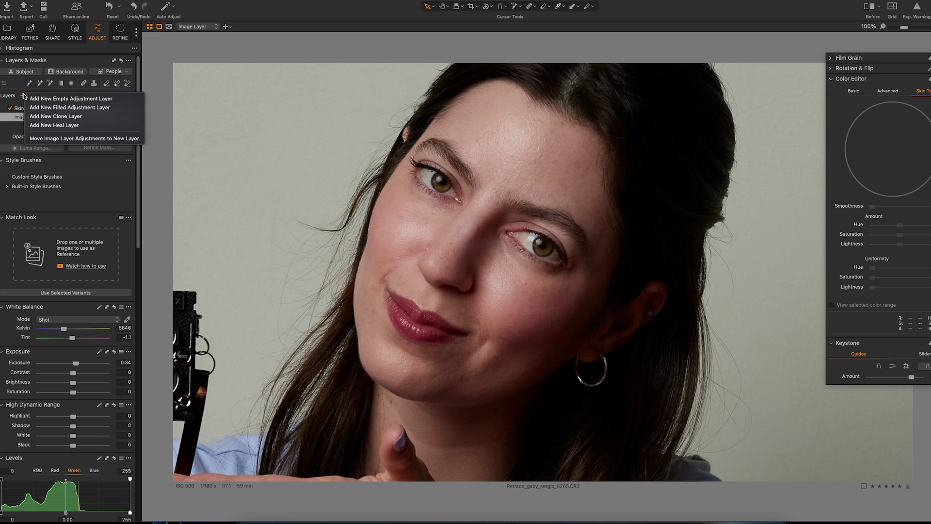
pyautogui.click(52, 77)
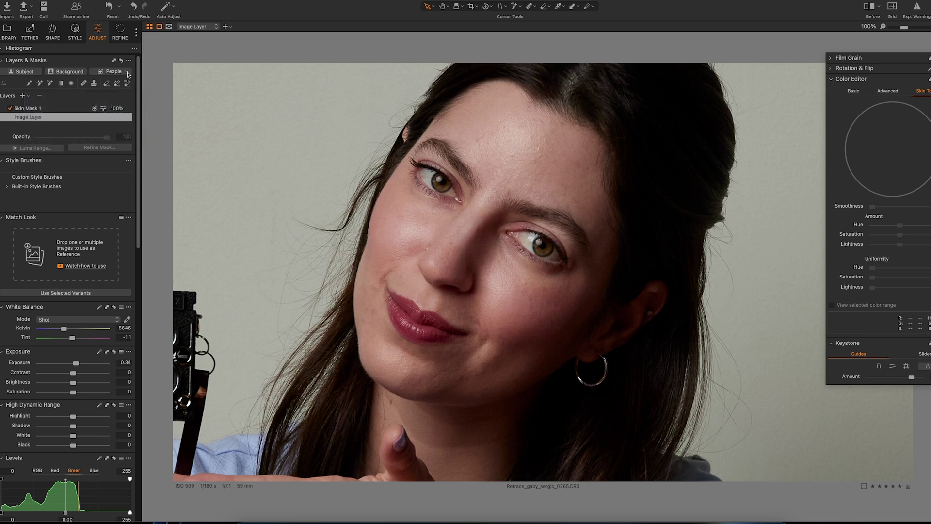
pyautogui.click(128, 72)
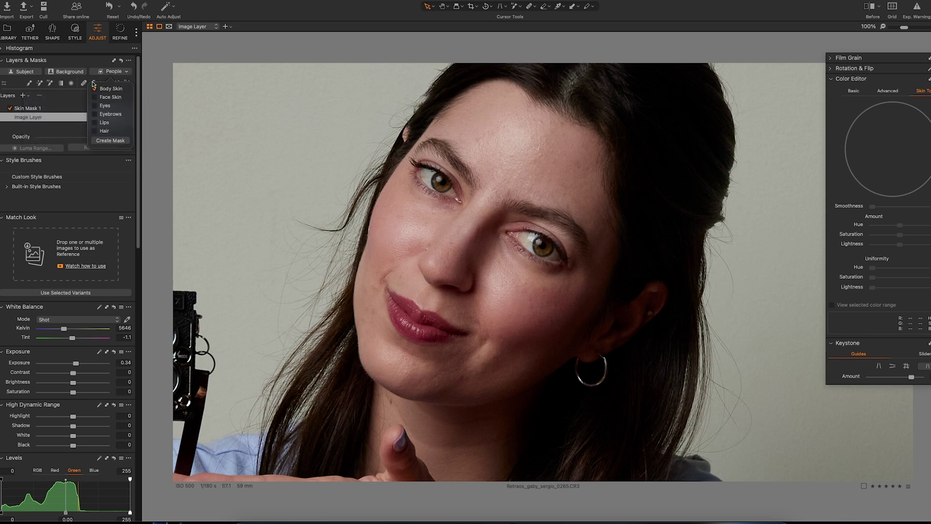
pyautogui.click(96, 107)
pyautogui.press('m')
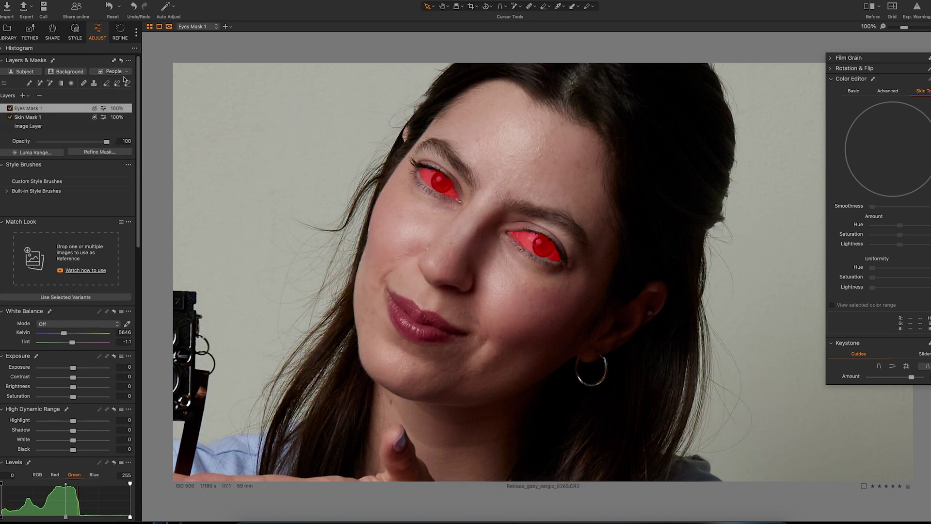
# Refine the eyes mask with a radius of 18 and hide the mask overlay
pyautogui.click(114, 153)
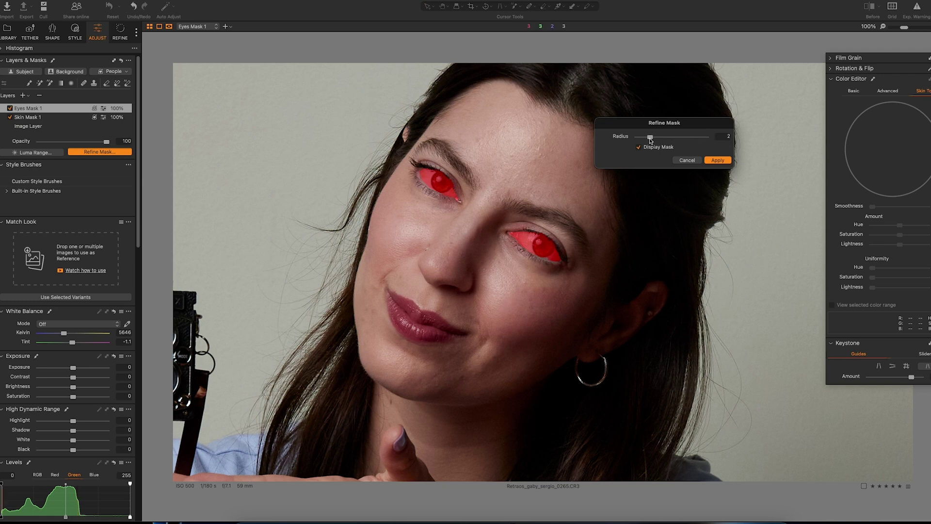
pyautogui.moveTo(650, 141); pyautogui.dragTo(680, 140)
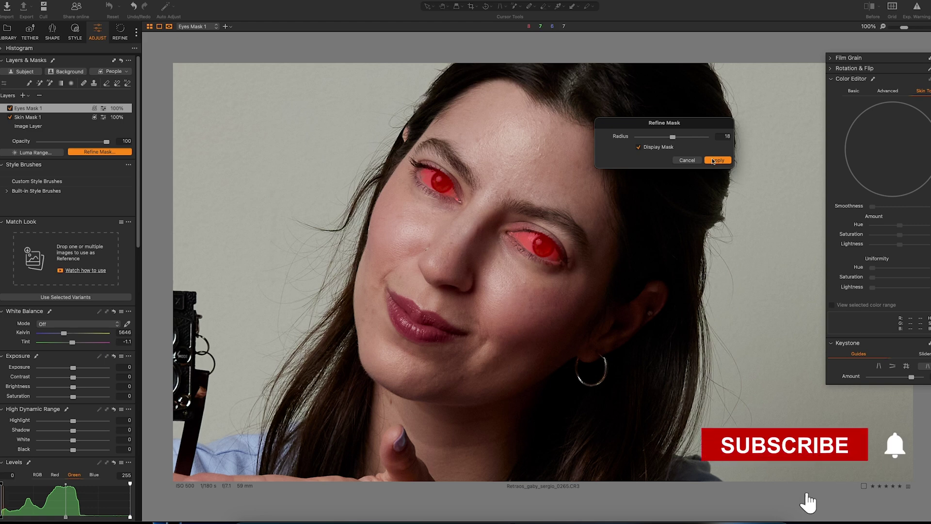
pyautogui.click(718, 160)
pyautogui.click(107, 83)
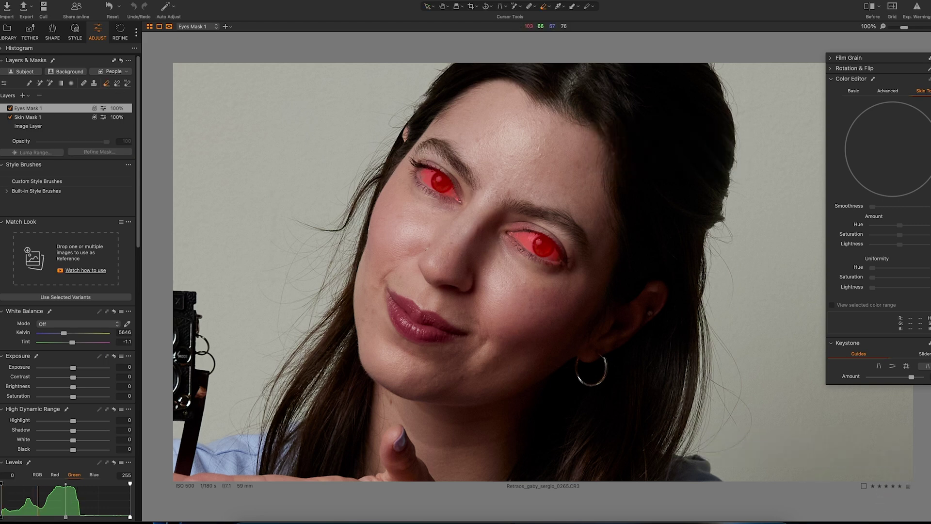
pyautogui.press('m')
pyautogui.press('m')
pyautogui.press('m')
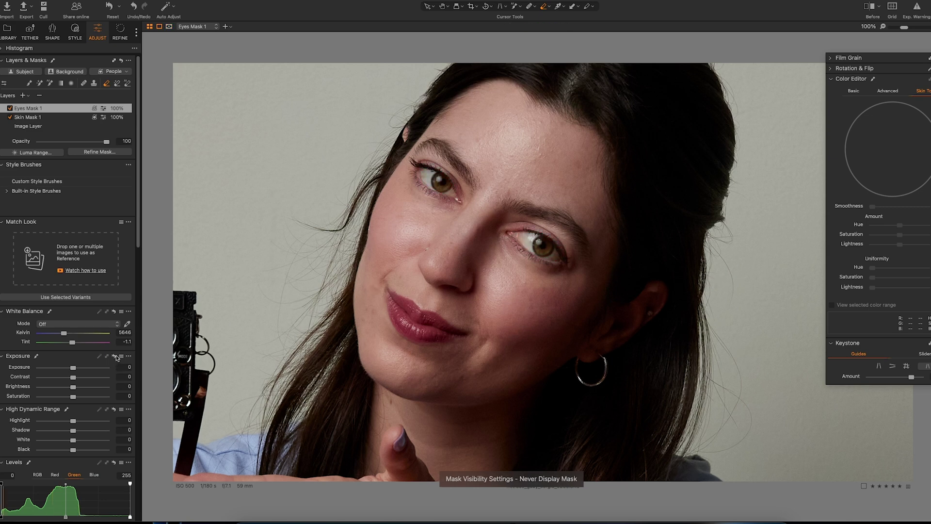
# Set the eyes mask's exposure to 0.19, contrast to 4 and brightness to 7, and compare the eyes with the layer off and on
pyautogui.moveTo(73, 369); pyautogui.dragTo(78, 391)
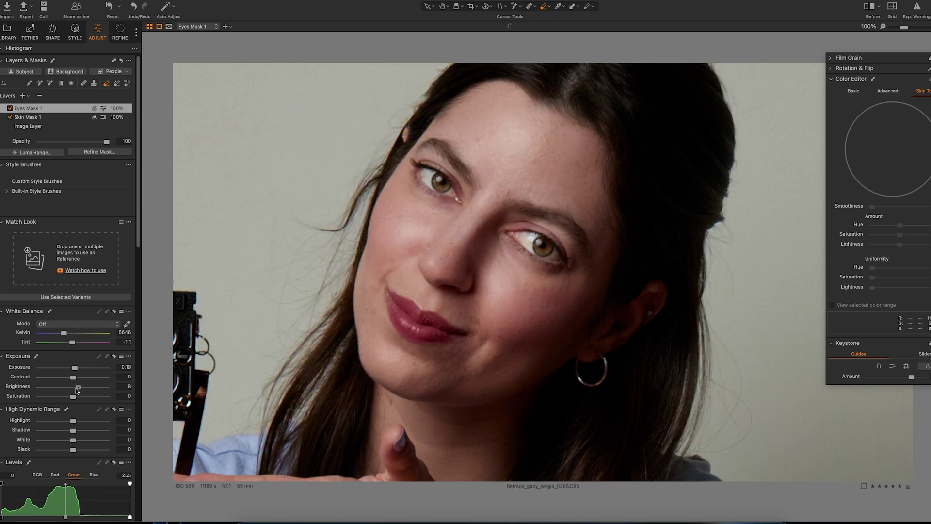
pyautogui.moveTo(76, 390); pyautogui.dragTo(74, 381)
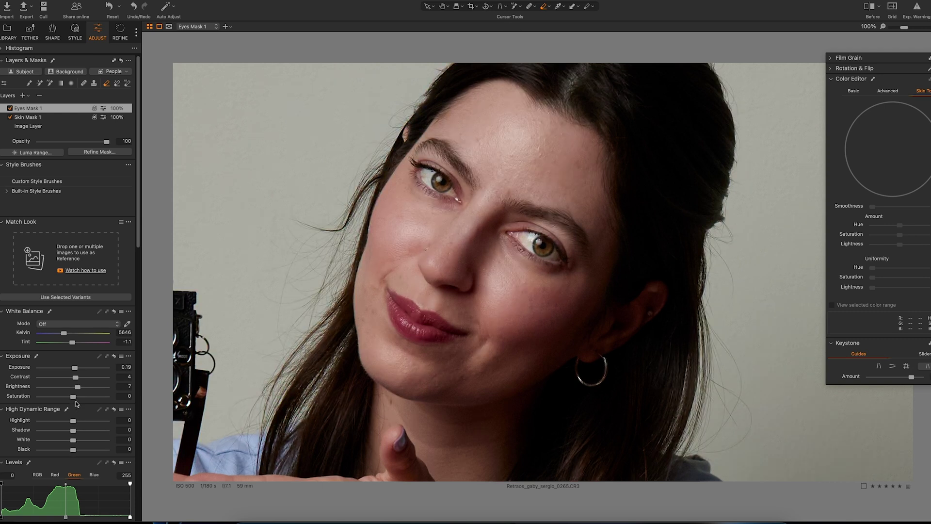
pyautogui.click(9, 109)
pyautogui.click(9, 108)
pyautogui.click(8, 109)
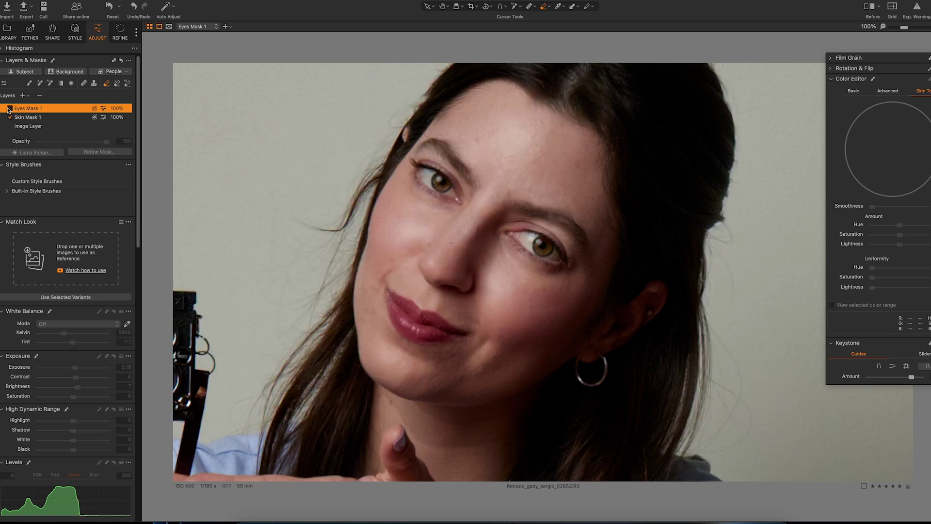
pyautogui.click(9, 109)
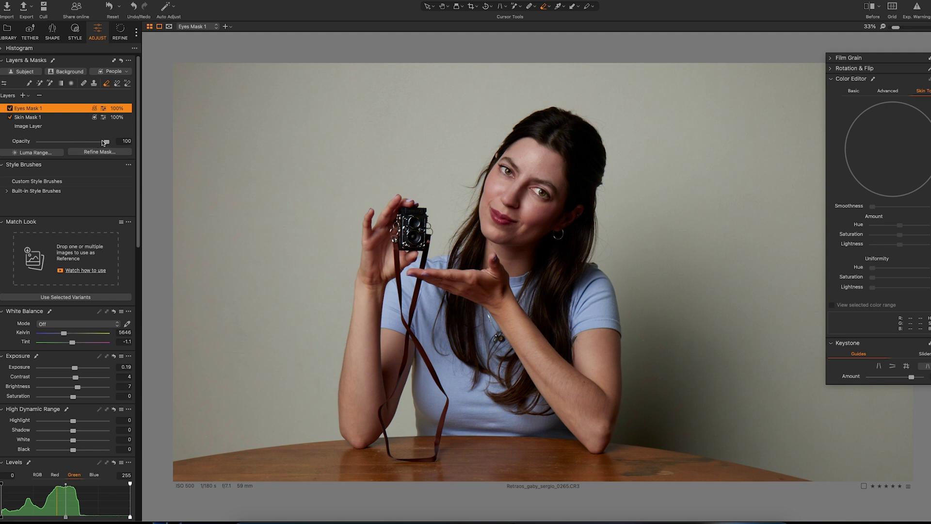
# Lower the eyes mask layer's opacity to 51 and compare the portrait with the layer off and on
pyautogui.moveTo(93, 144); pyautogui.dragTo(84, 143)
pyautogui.click(75, 143)
pyautogui.click(8, 108)
pyautogui.click(9, 108)
pyautogui.click(9, 108)
pyautogui.click(8, 107)
pyautogui.click(8, 108)
pyautogui.click(8, 109)
pyautogui.scroll(-2, 723, 205)
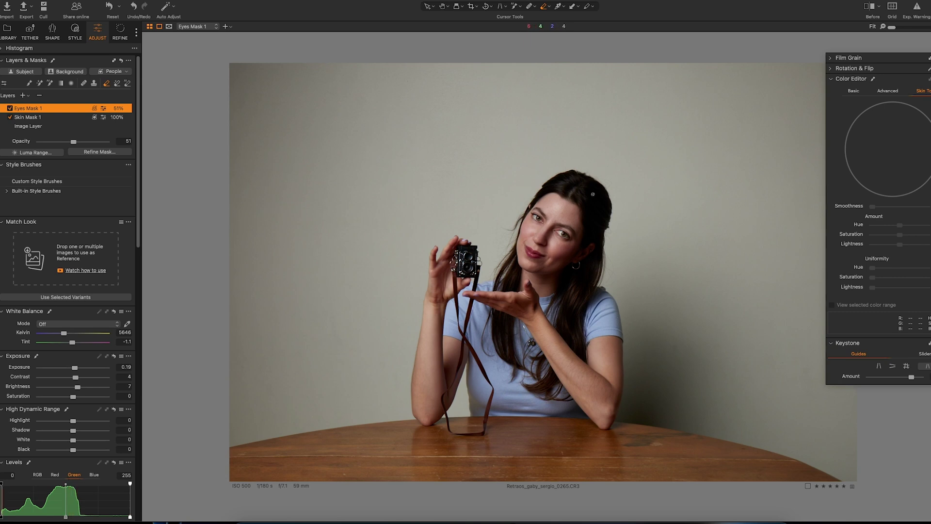
# Create an AI background mask layer and display its mask overlay
pyautogui.click(77, 73)
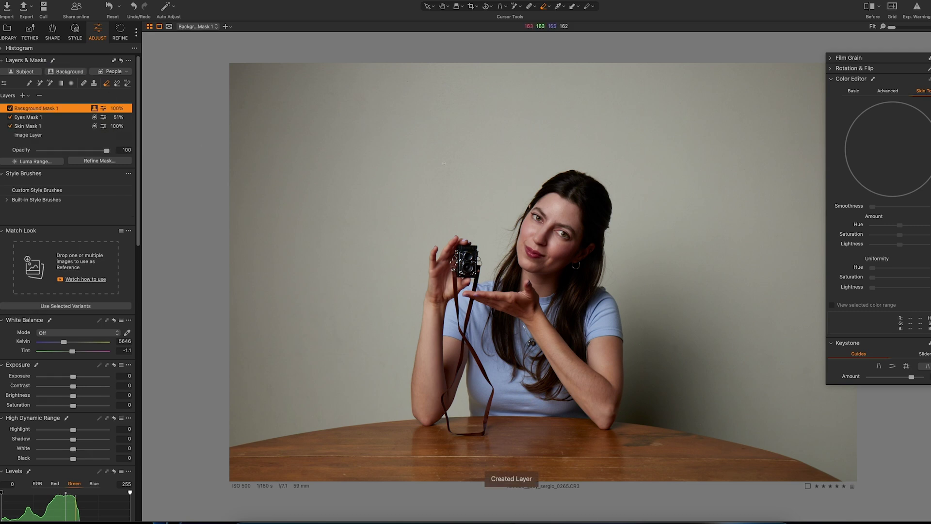
pyautogui.press('m')
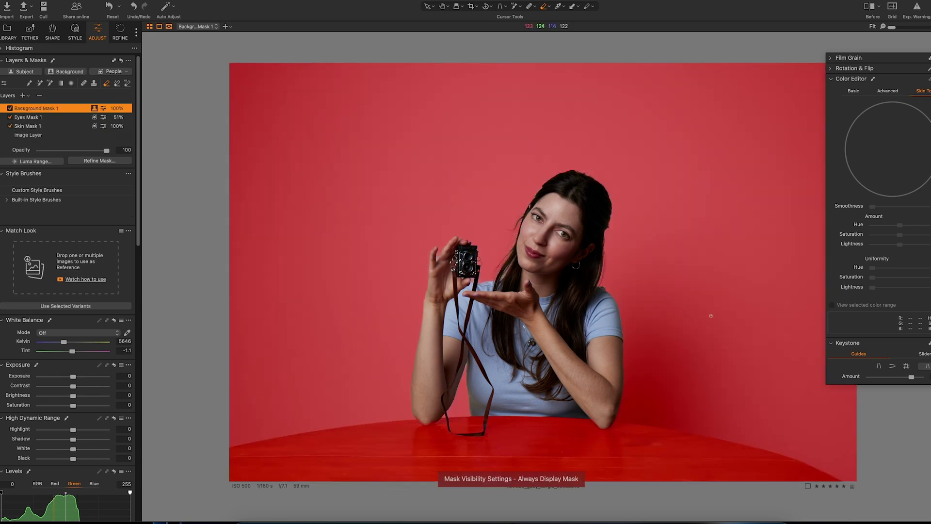
pyautogui.press('m')
pyautogui.press('m')
pyautogui.press('m')
pyautogui.press('m')
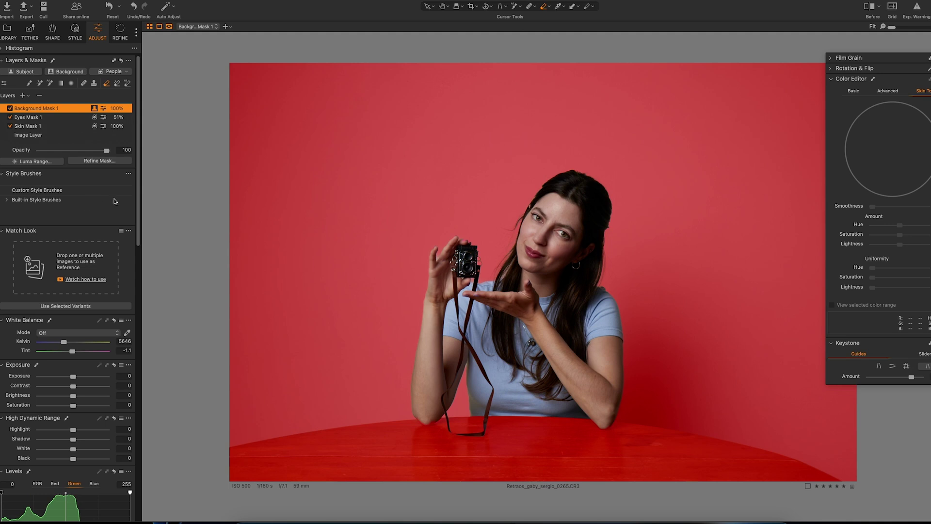
# Remove the table from the background mask with the AI eraser, including the area inside the strap loop
pyautogui.click(127, 83)
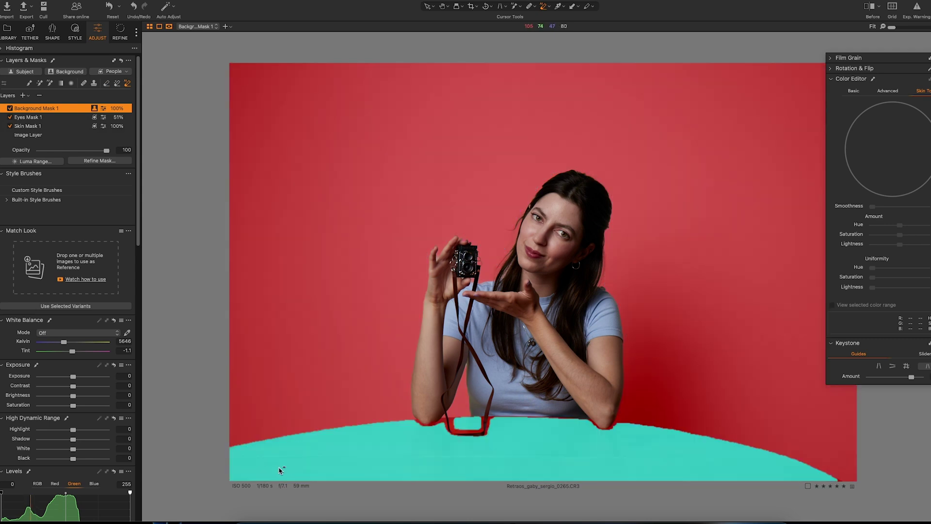
pyautogui.moveTo(264, 461)
pyautogui.mouseDown()
pyautogui.moveTo(510, 459)
pyautogui.moveTo(598, 441)
pyautogui.moveTo(629, 422)
pyautogui.mouseUp()
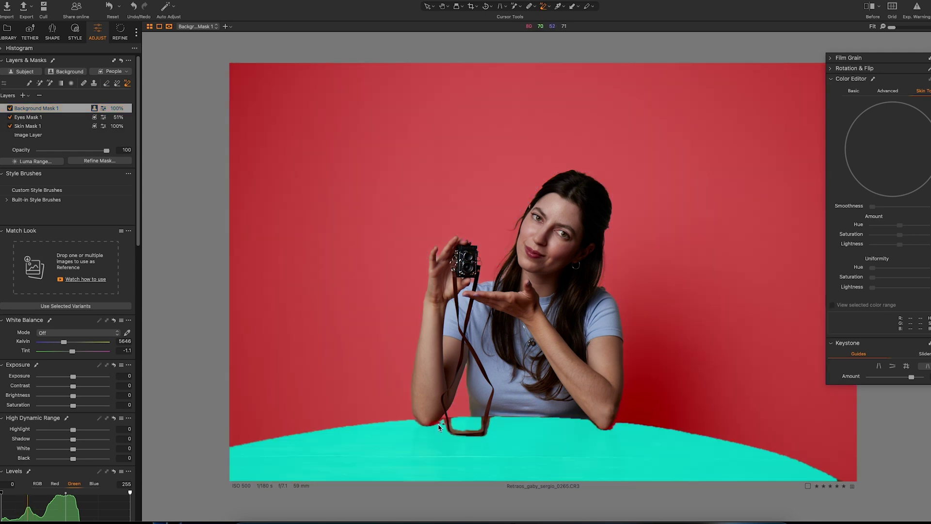
pyautogui.click(468, 425)
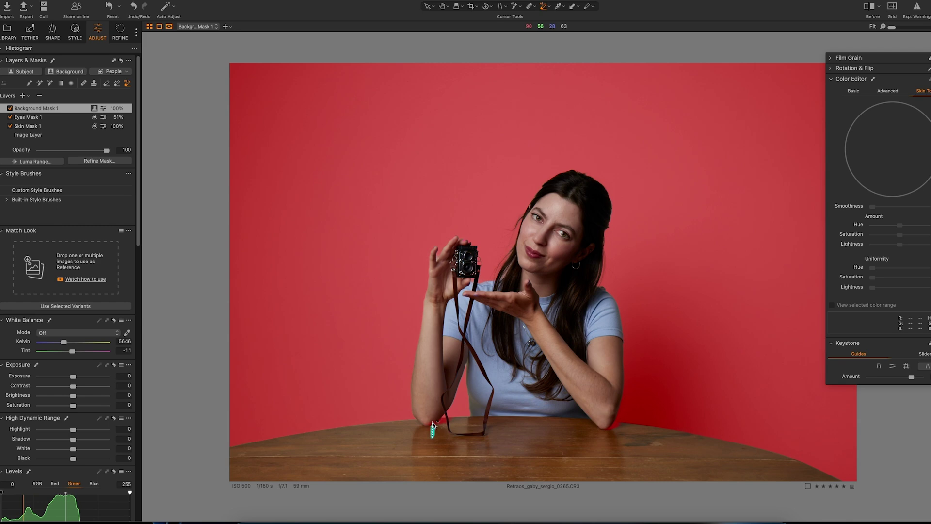
# Erase the leftover background mask patches on the tabletop around the elbows
pyautogui.scroll(2, 443, 428)
pyautogui.scroll(2, 442, 427)
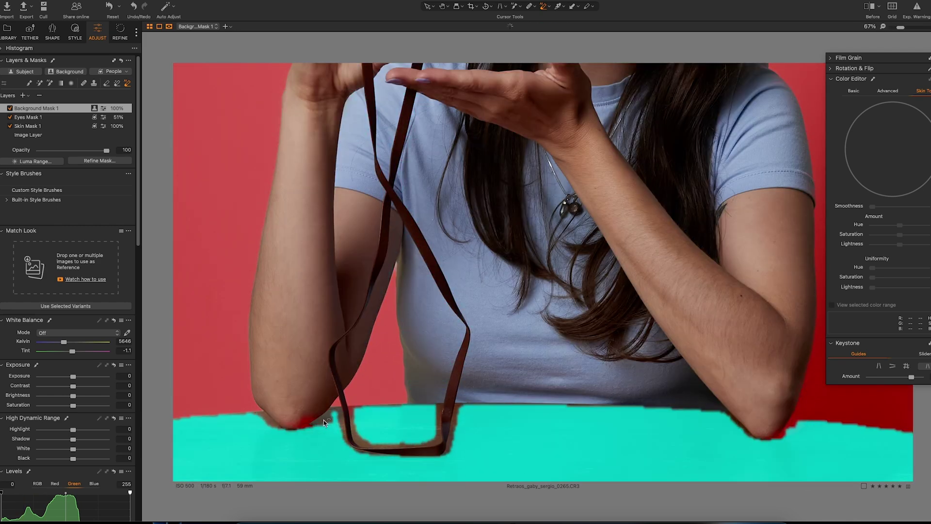
pyautogui.moveTo(318, 424)
pyautogui.mouseDown()
pyautogui.moveTo(294, 425)
pyautogui.moveTo(302, 414)
pyautogui.moveTo(304, 434)
pyautogui.moveTo(318, 437)
pyautogui.mouseUp()
pyautogui.moveTo(284, 409); pyautogui.dragTo(305, 441)
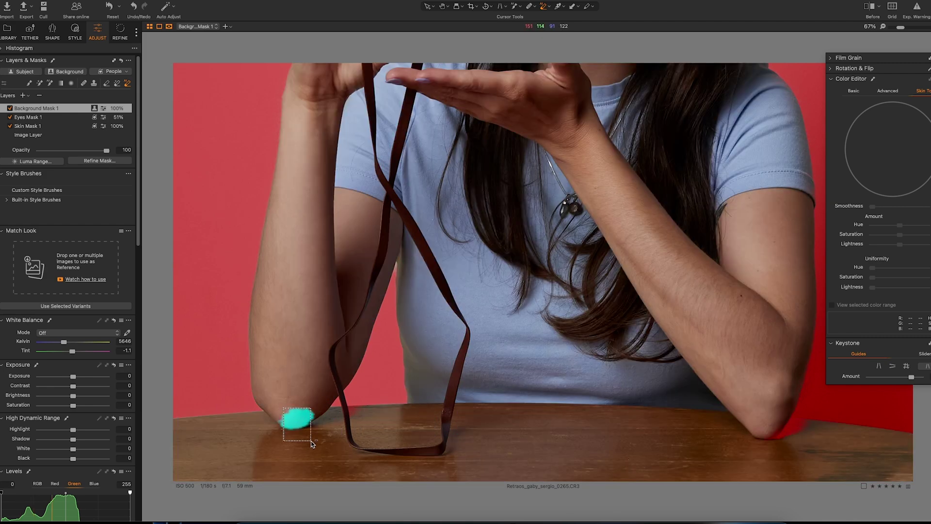
pyautogui.moveTo(388, 414); pyautogui.dragTo(336, 406)
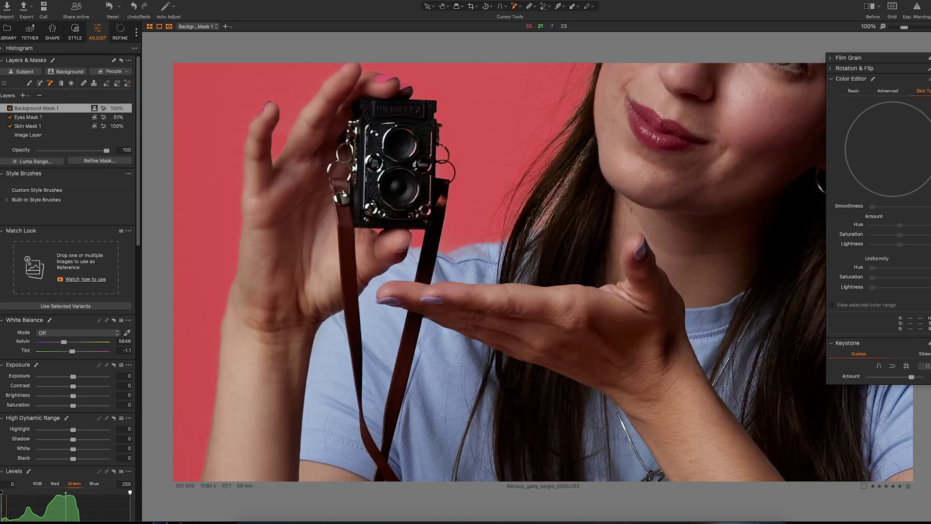
# Erase the stray background mask from the strap's metal clip beside the camera
pyautogui.press('m')
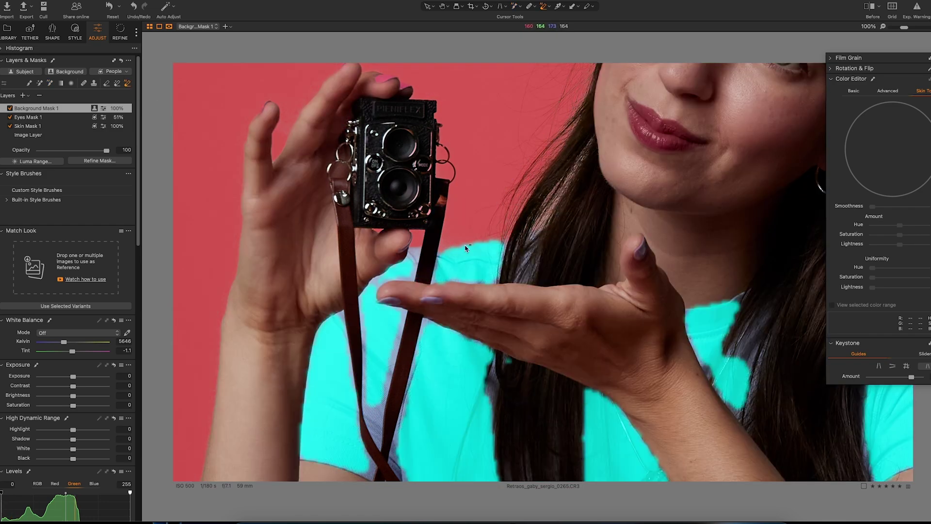
pyautogui.moveTo(430, 239); pyautogui.dragTo(451, 180)
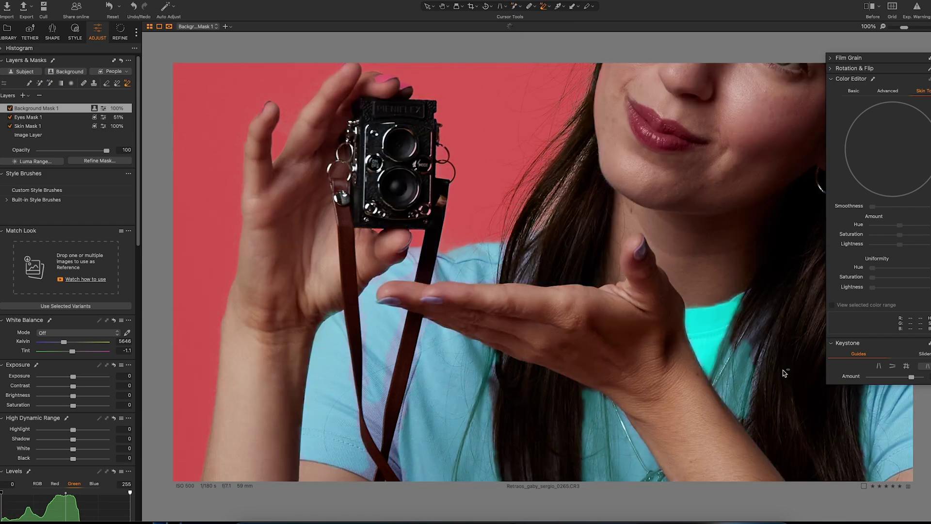
pyautogui.press(',')
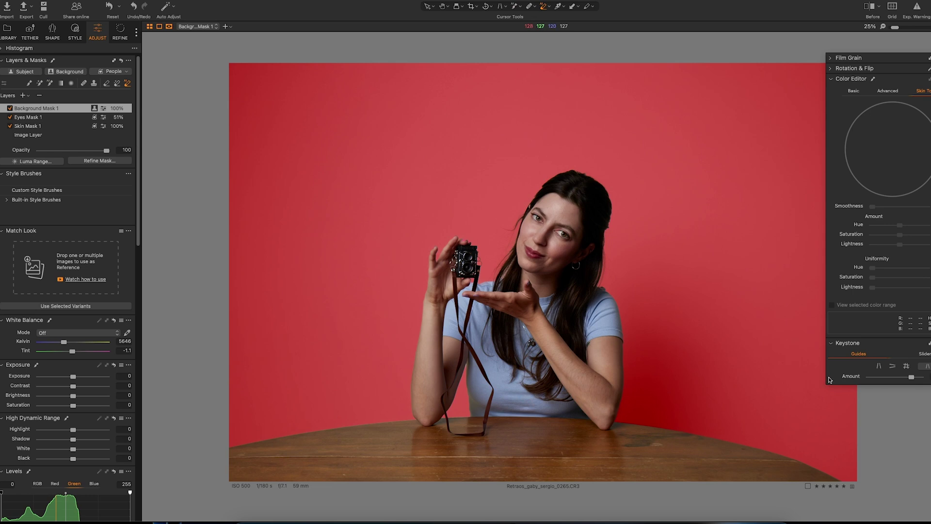
# Hide the mask overlay and set the background layer's white balance to 3945 Kelvin with a tint of 7.2
pyautogui.press('m')
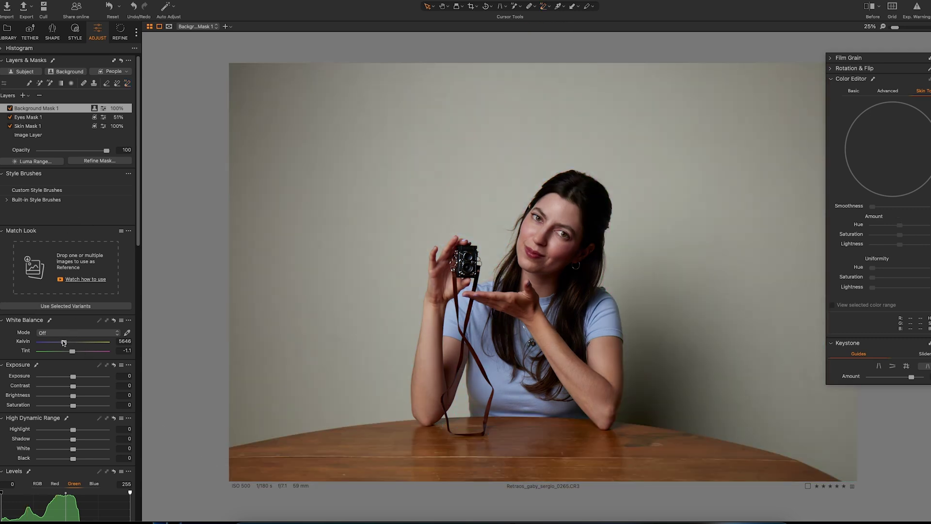
pyautogui.moveTo(63, 342)
pyautogui.mouseDown()
pyautogui.moveTo(53, 342)
pyautogui.moveTo(87, 351)
pyautogui.moveTo(77, 352)
pyautogui.mouseUp()
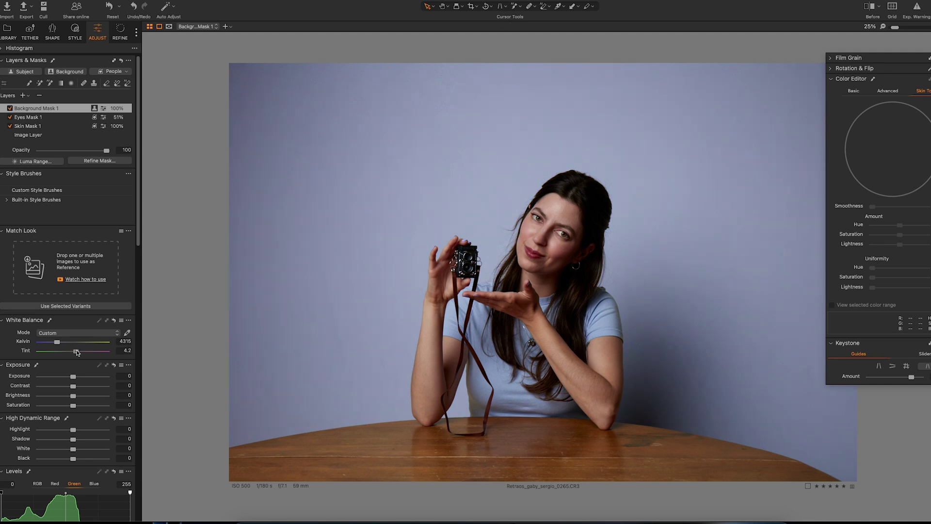
pyautogui.moveTo(56, 342); pyautogui.dragTo(56, 341)
pyautogui.moveTo(57, 343); pyautogui.dragTo(59, 343)
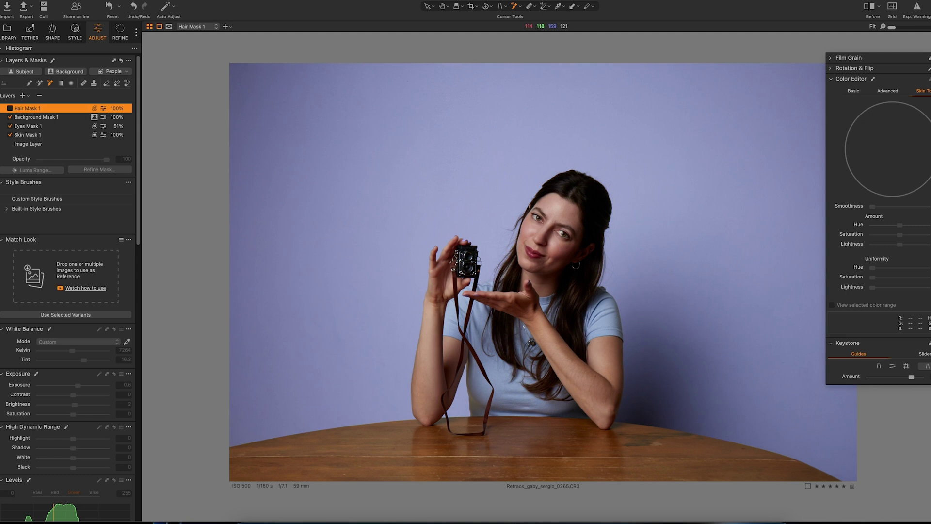
# Copy the portrait's adjustments and layers to the wider shot of the woman at the table
pyautogui.hotkey('ctrl', 'shift', 'c')
pyautogui.press('Left')
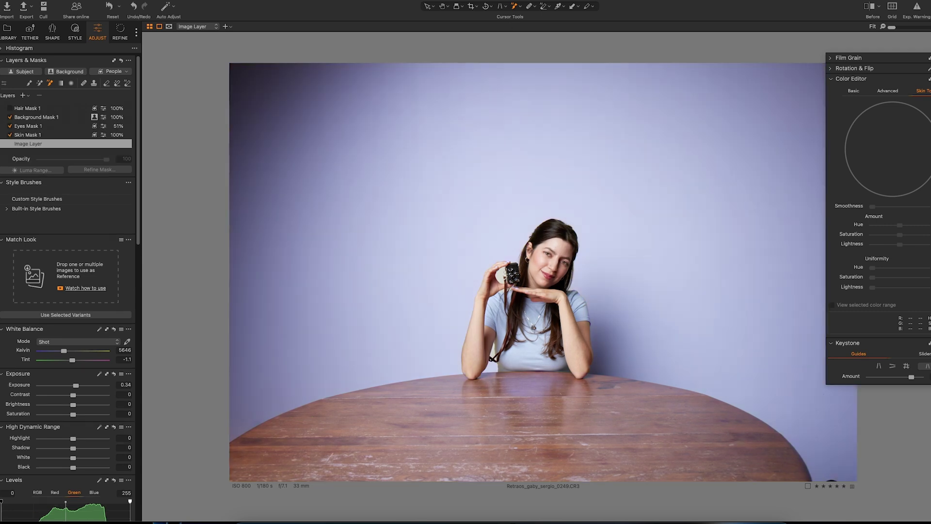
# On the wider shot, erase the camera, the strap and the backdrop patch inside the hand from the skin mask
pyautogui.click(40, 134)
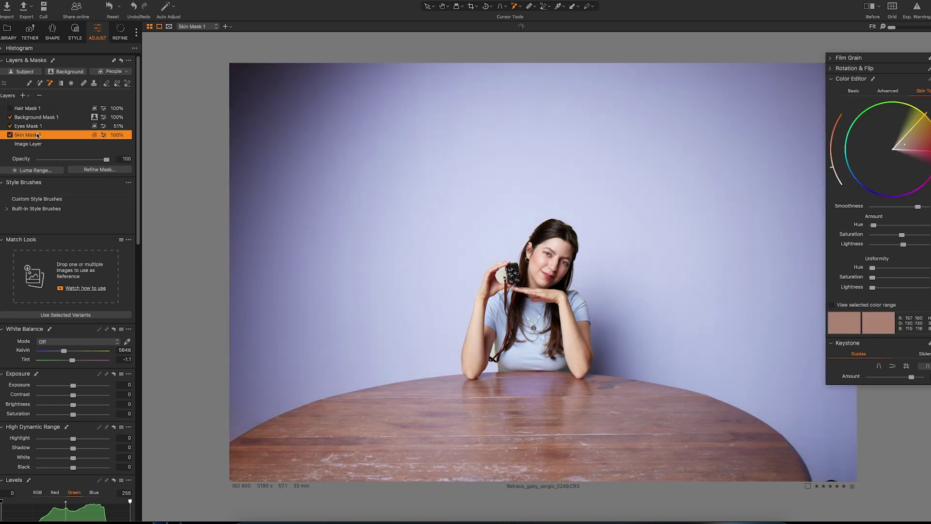
pyautogui.press('m')
pyautogui.press('m')
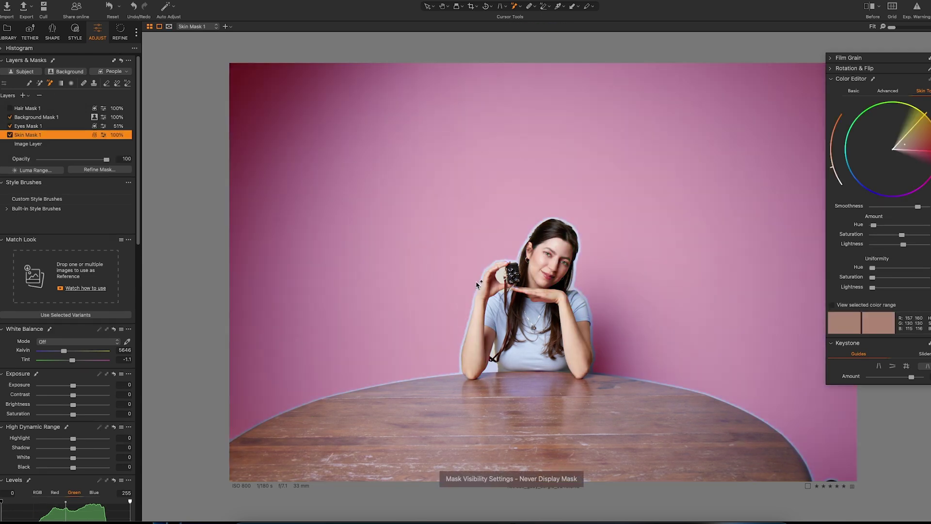
pyautogui.press('m')
pyautogui.scroll(3, 509, 293)
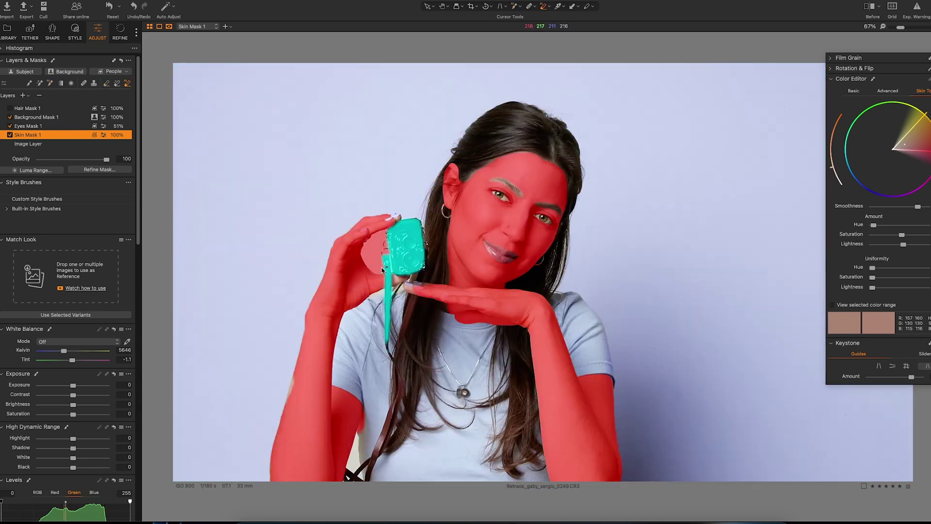
pyautogui.click(394, 236)
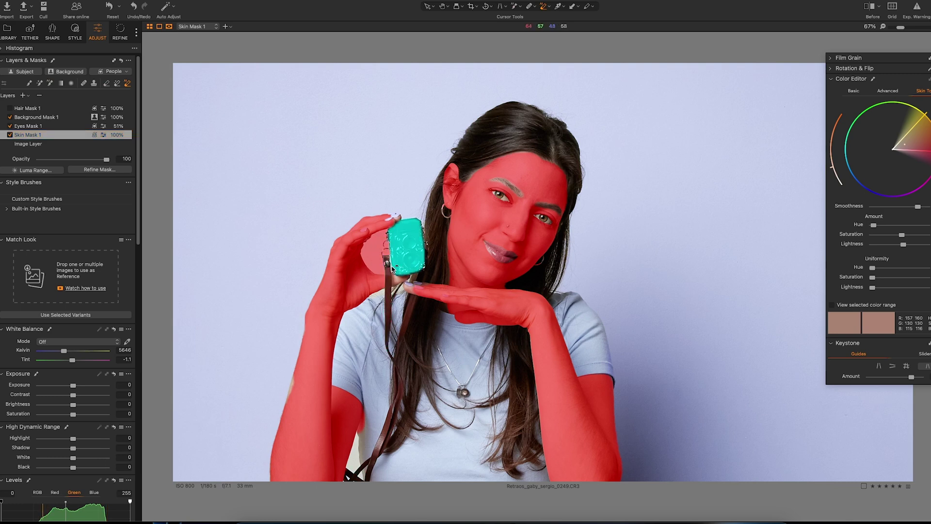
pyautogui.moveTo(393, 266)
pyautogui.mouseDown()
pyautogui.moveTo(358, 230)
pyautogui.moveTo(394, 276)
pyautogui.mouseUp()
pyautogui.moveTo(368, 245); pyautogui.dragTo(397, 276)
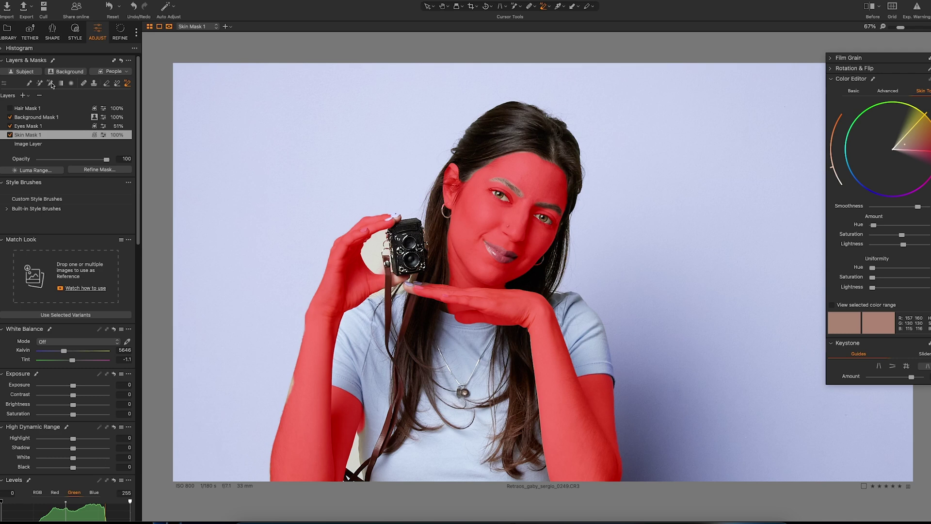
pyautogui.press('m')
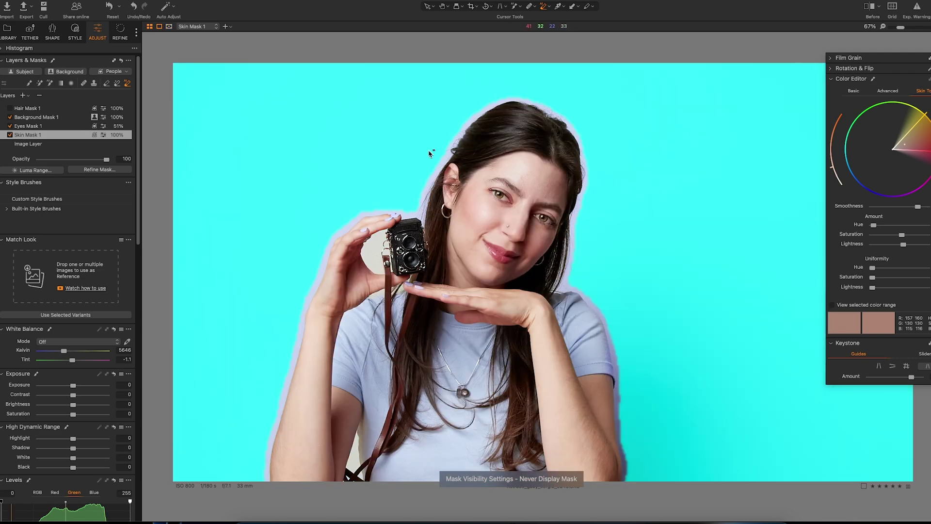
# Check the eyes mask's coverage on the wider shot with its overlay
pyautogui.click(32, 125)
pyautogui.press('m')
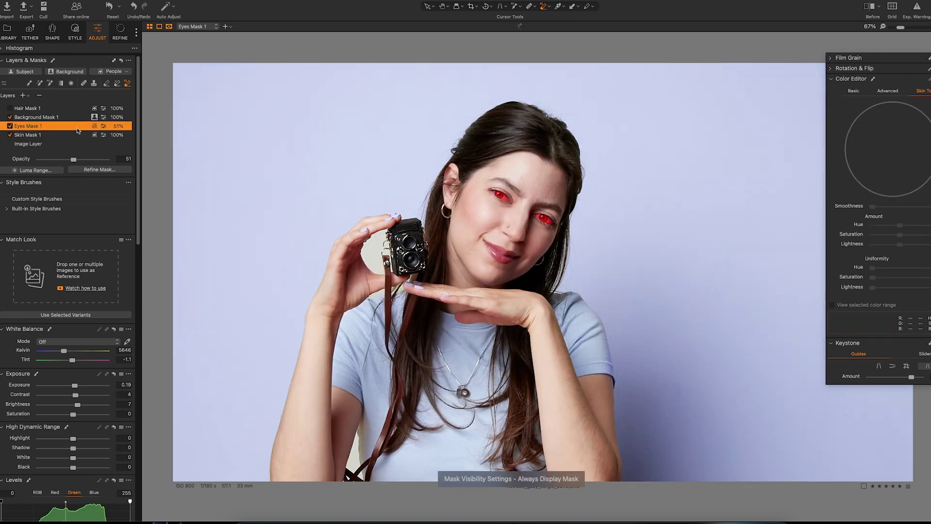
pyautogui.press('m')
# Add the backdrop gap between the fingers and the camera to the background mask with the AI brush
pyautogui.click(44, 118)
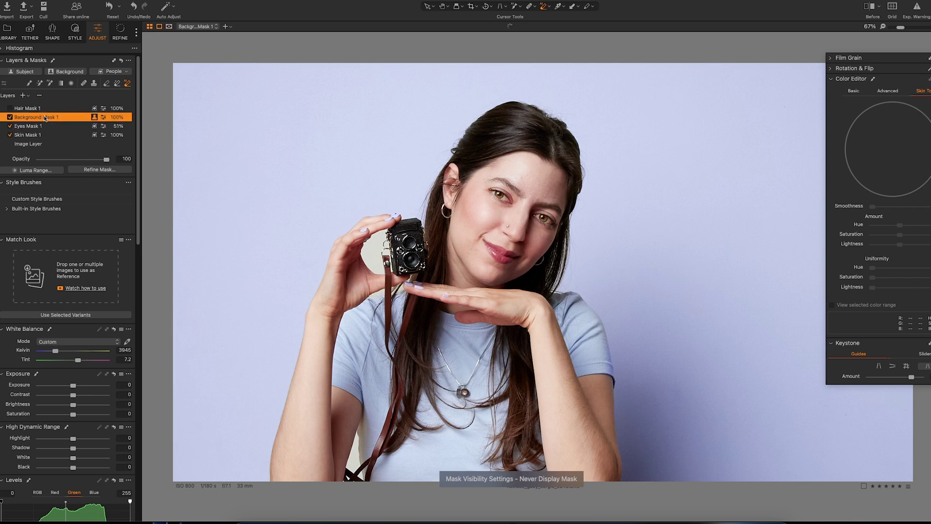
pyautogui.press('m')
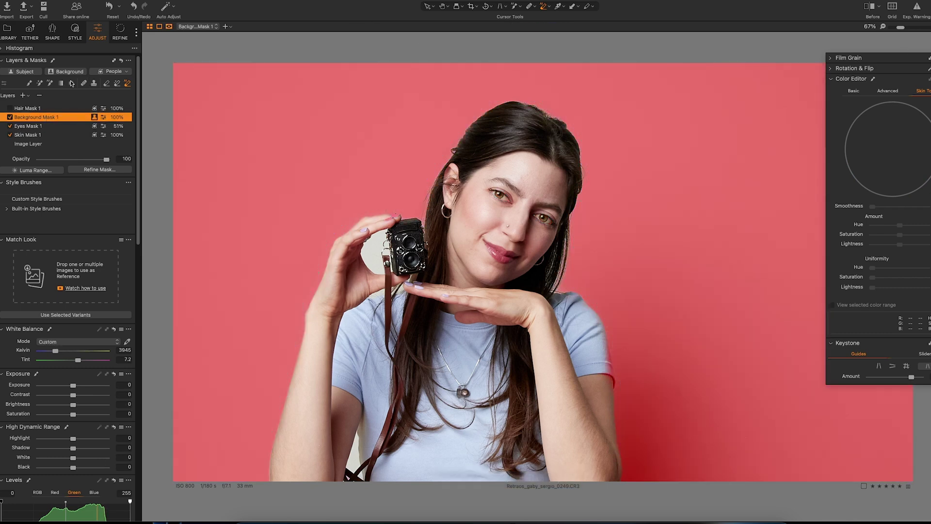
pyautogui.click(51, 84)
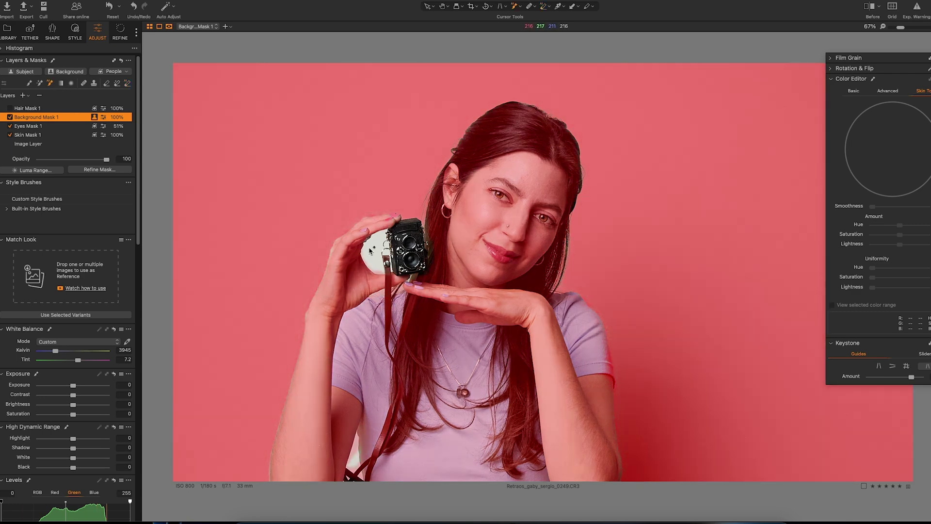
pyautogui.moveTo(387, 272); pyautogui.dragTo(371, 243)
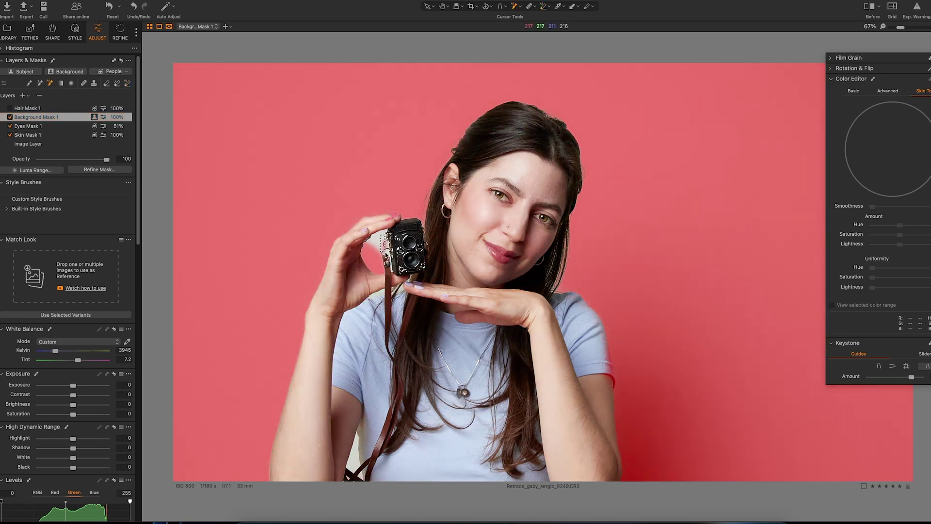
pyautogui.moveTo(380, 239); pyautogui.dragTo(385, 225)
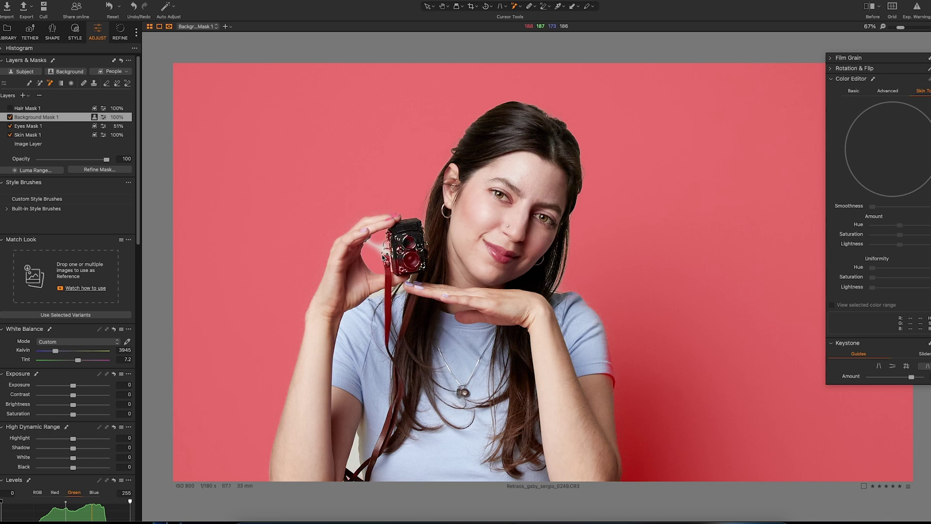
# Add the remaining backdrop patches around the camera's rings and strap to the background mask
pyautogui.scroll(5, 381, 256)
pyautogui.moveTo(390, 259); pyautogui.dragTo(380, 222)
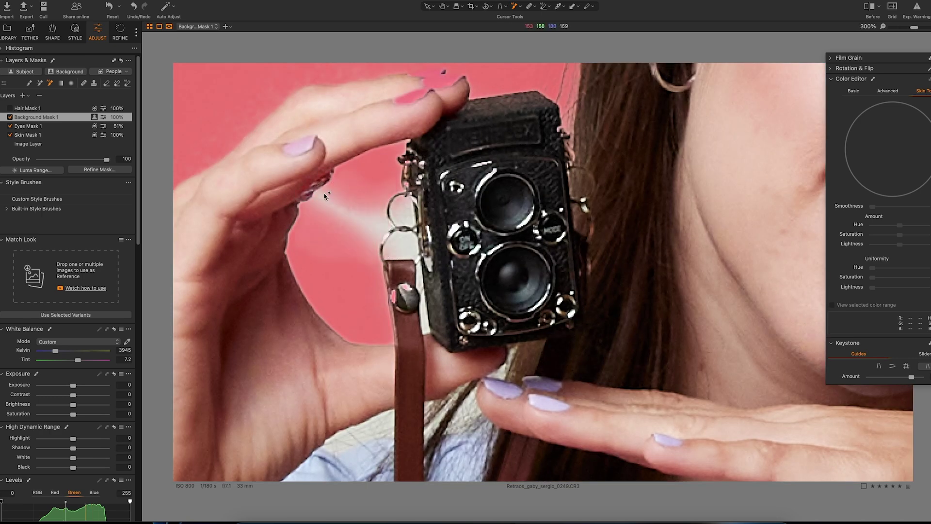
pyautogui.scroll(-2, 485, 376)
pyautogui.moveTo(458, 400); pyautogui.dragTo(481, 376)
pyautogui.scroll(-5, 482, 378)
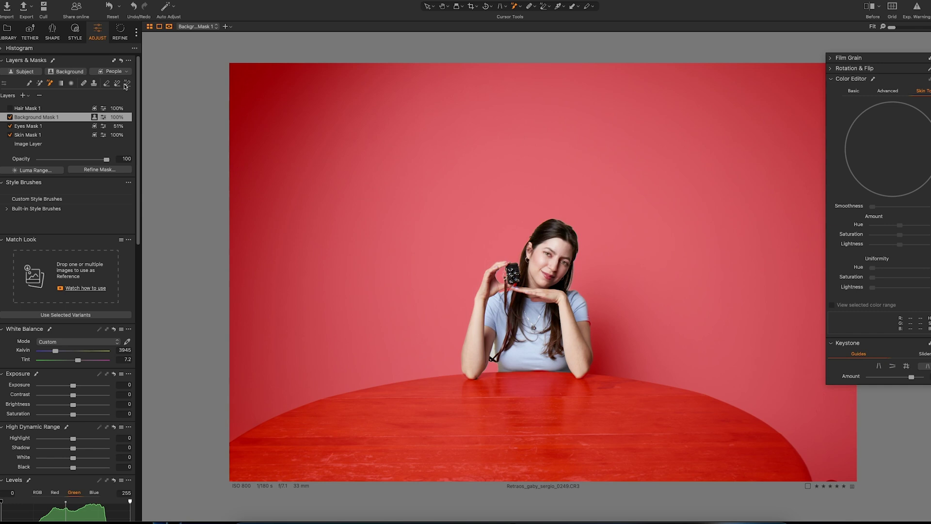
# Erase the table from the wider shot's background mask, including the leftovers beside the elbow and below the shirt
pyautogui.moveTo(591, 460)
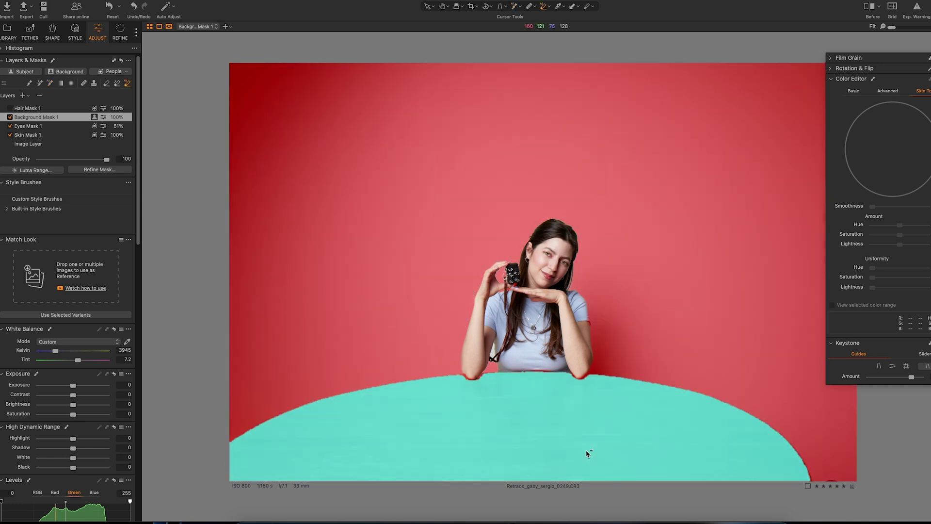
pyautogui.click(588, 454)
pyautogui.scroll(1, 445, 394)
pyautogui.scroll(2, 446, 394)
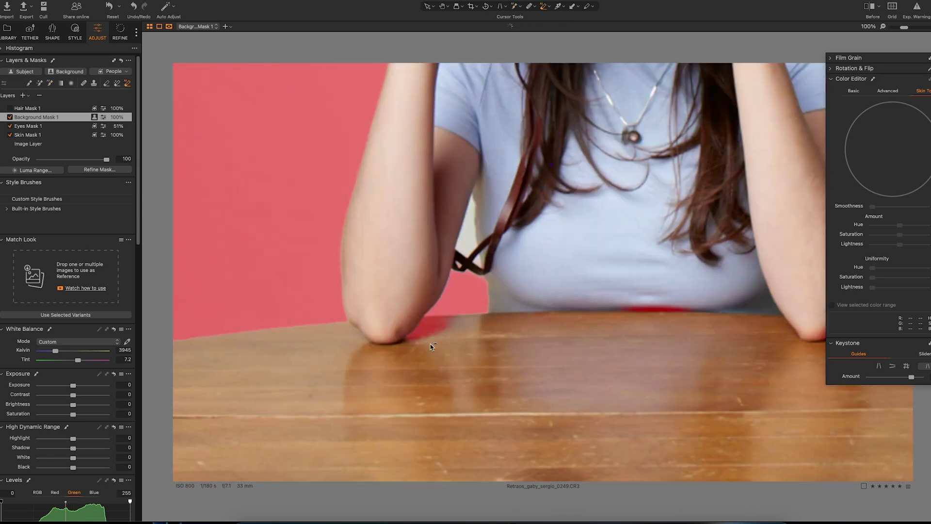
pyautogui.moveTo(480, 329); pyautogui.dragTo(398, 321)
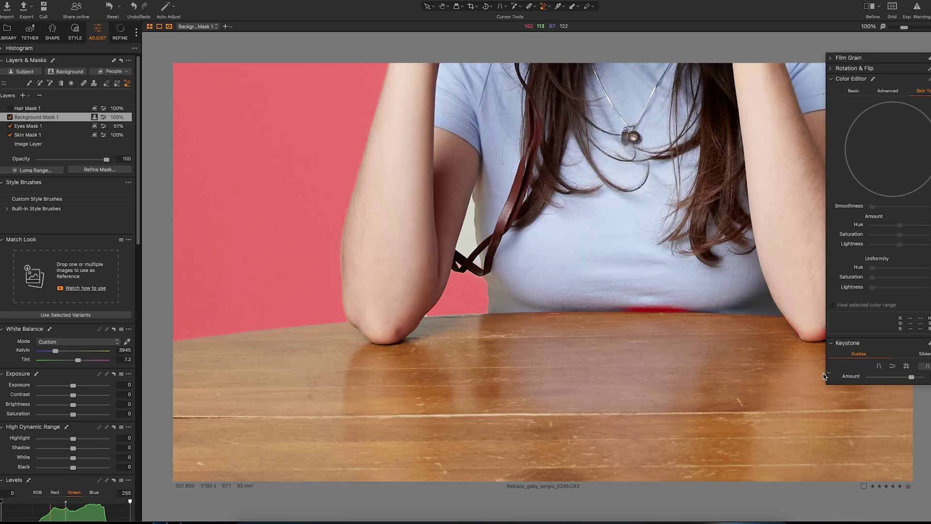
pyautogui.moveTo(599, 296); pyautogui.dragTo(697, 339)
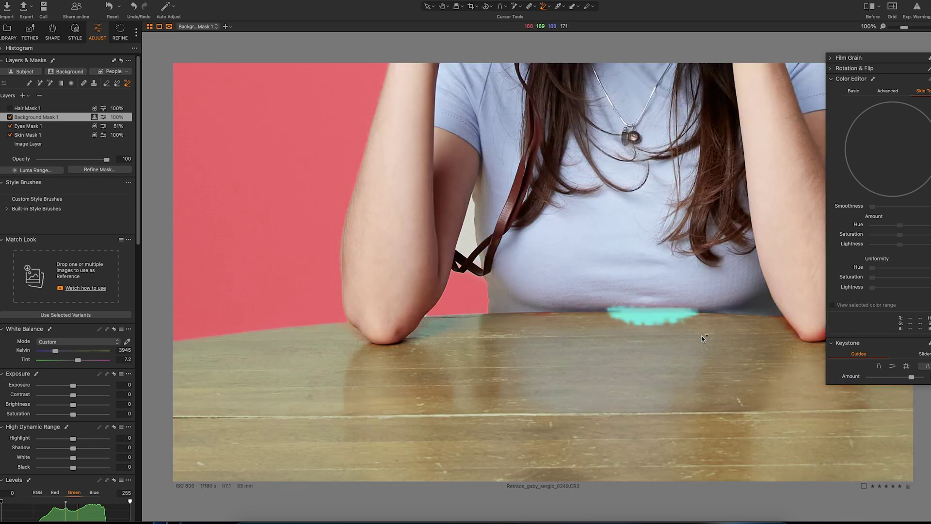
# Add the backdrop gaps between the raised arm, the camera strap and the shirt to the wider shot's background mask
pyautogui.press(',')
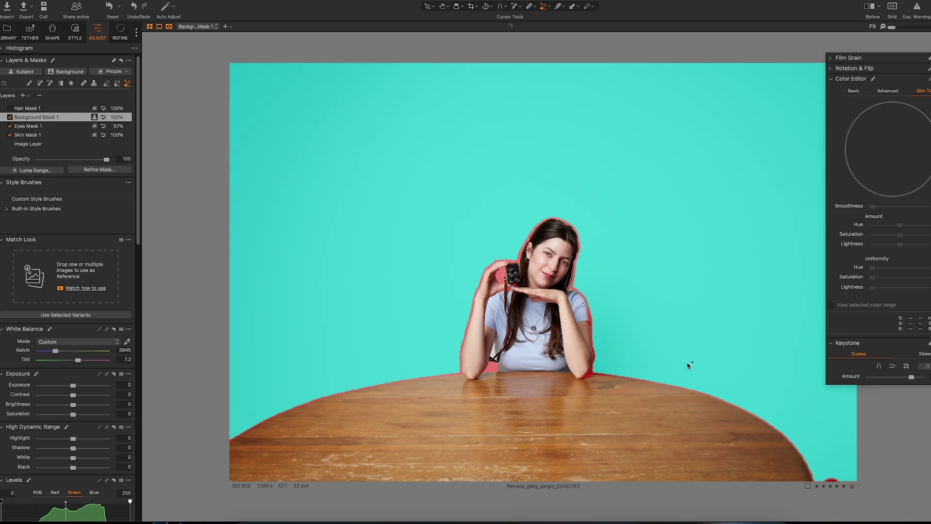
pyautogui.press('m')
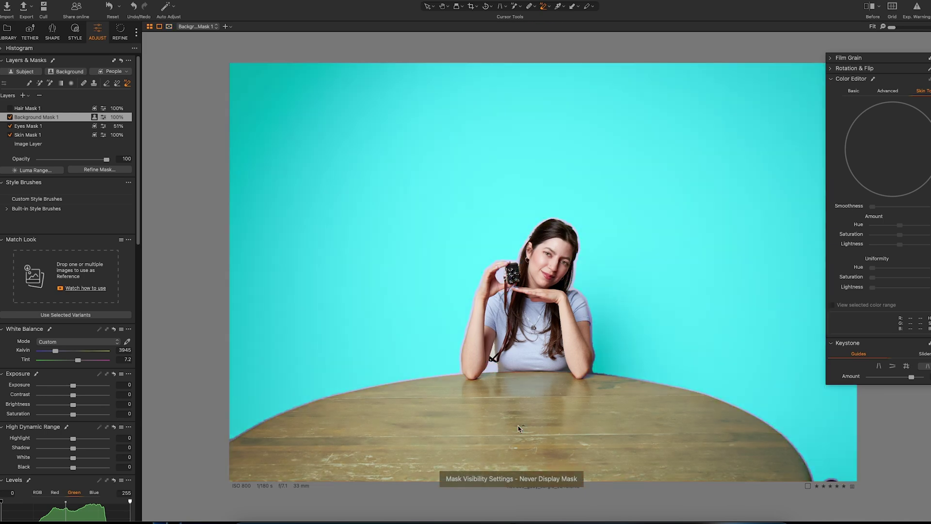
pyautogui.scroll(5, 519, 428)
pyautogui.moveTo(261, 176); pyautogui.dragTo(437, 399)
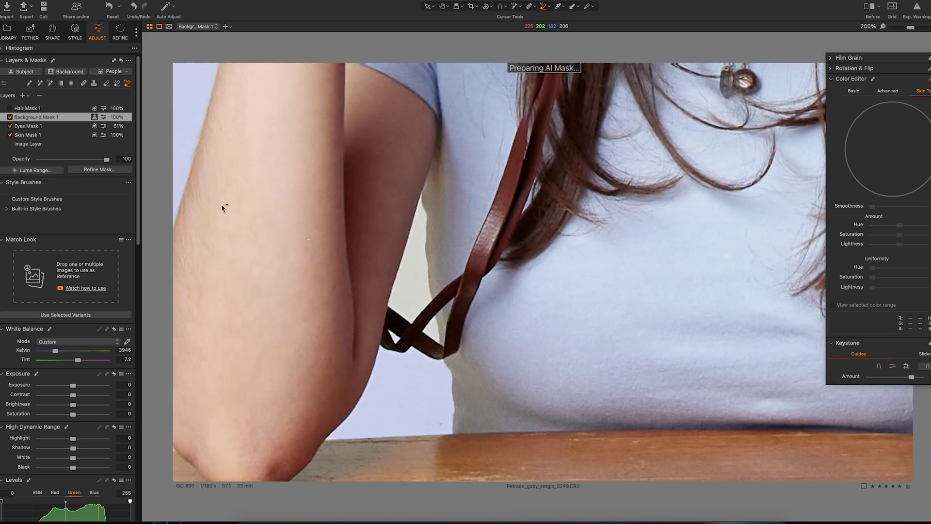
pyautogui.click(48, 83)
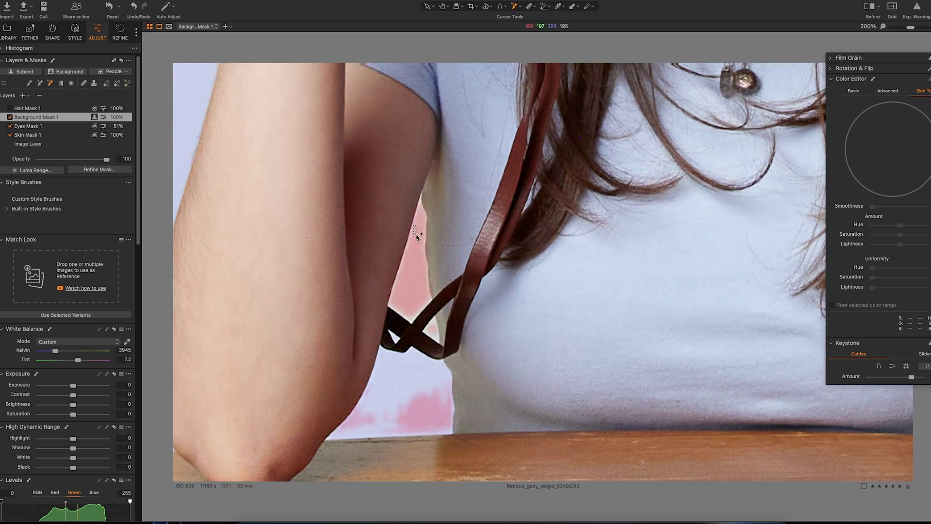
pyautogui.moveTo(414, 225); pyautogui.dragTo(424, 330)
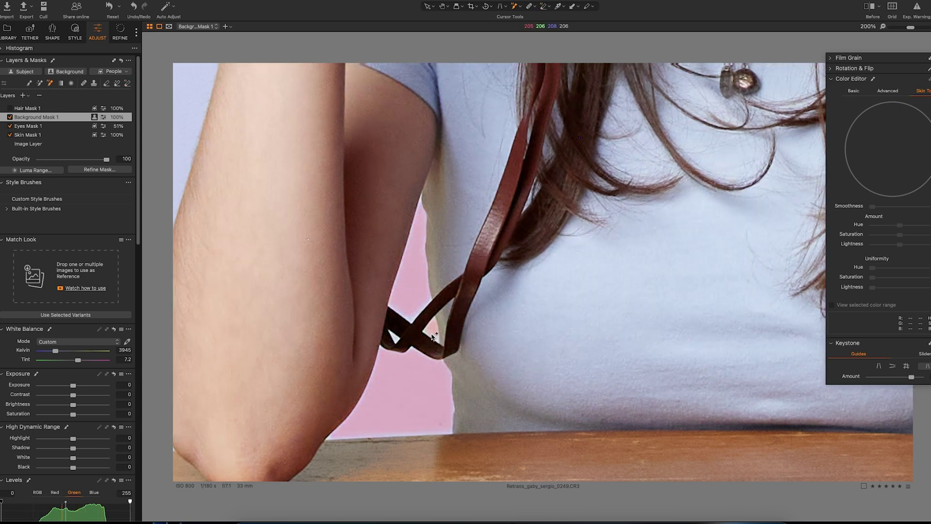
# Hide the mask overlay and set the Kelvin white balance of the wider shot's background mask to 4228
pyautogui.scroll(-10, 716, 264)
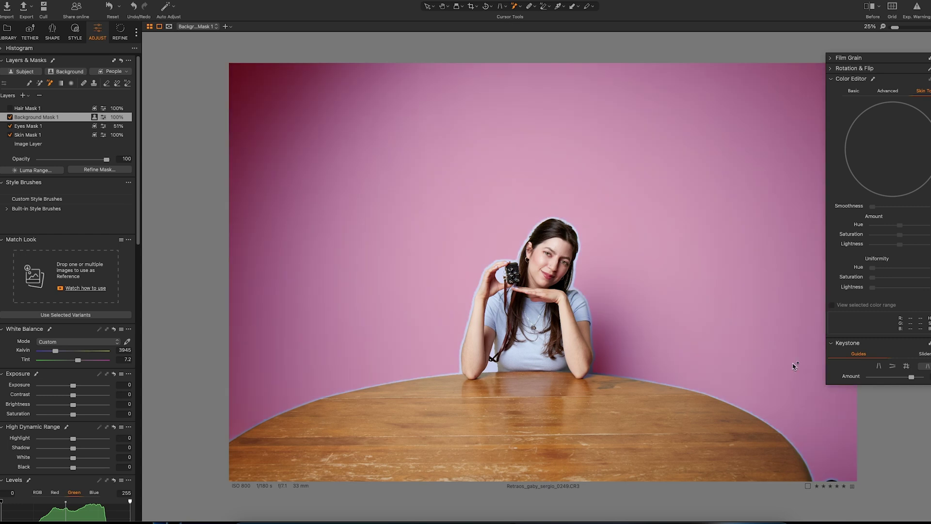
pyautogui.press('m')
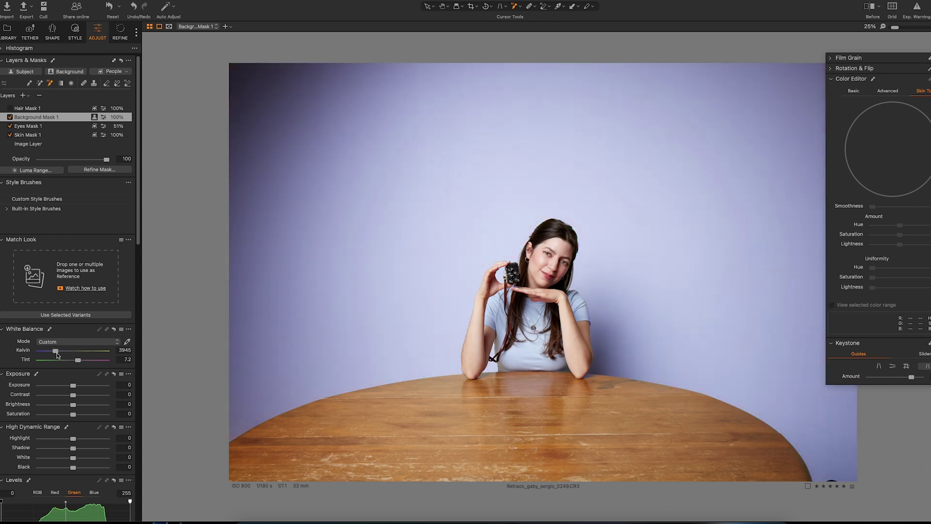
pyautogui.moveTo(56, 355)
pyautogui.mouseDown()
pyautogui.moveTo(93, 357)
pyautogui.moveTo(58, 354)
pyautogui.mouseUp()
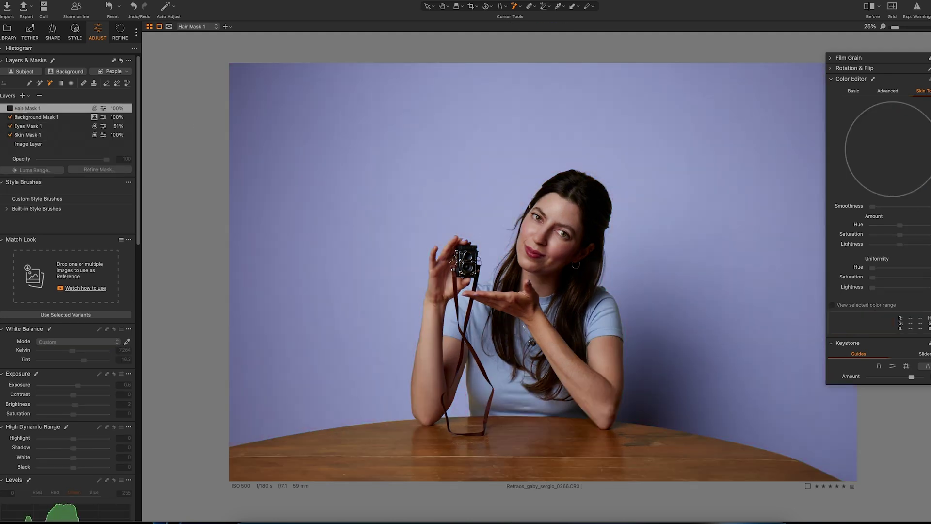
# Set the closer portrait's base image layer to exposure 0.64 and brightness 5
pyautogui.click(42, 142)
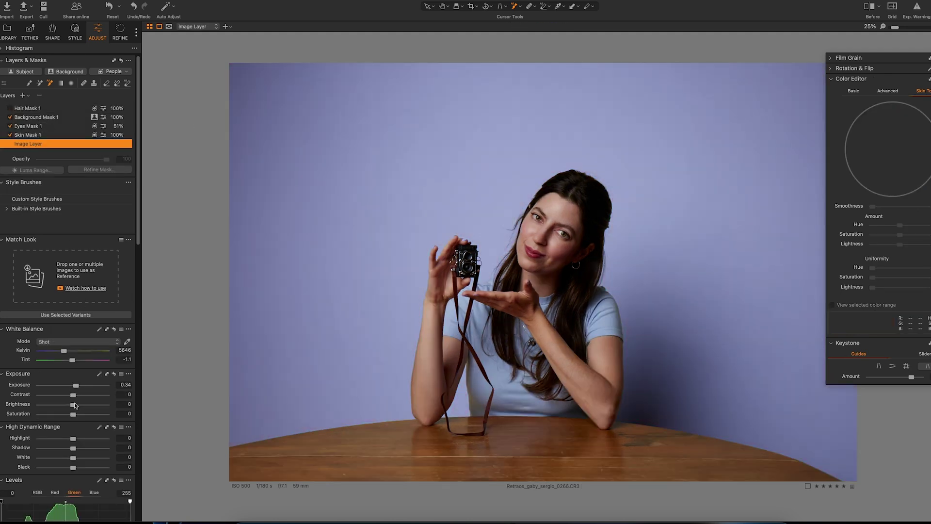
pyautogui.moveTo(73, 404); pyautogui.dragTo(79, 386)
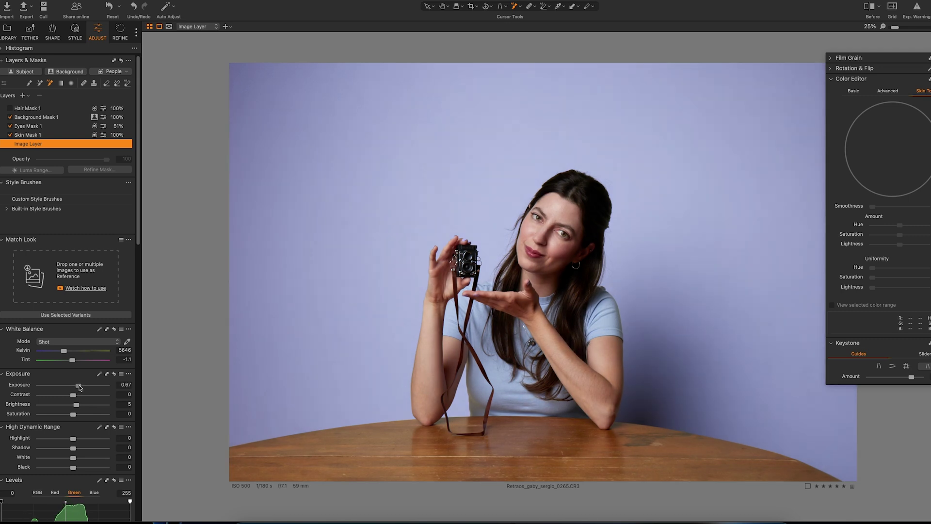
# Compare the closer portrait with its original in a split before/after view, sweeping the divider across to the edited version
pyautogui.press('y')
pyautogui.click(873, 6)
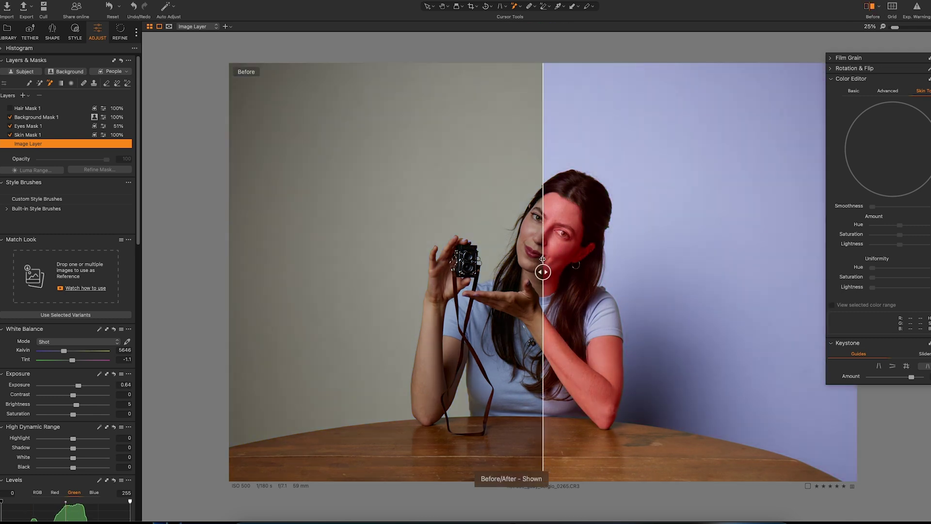
pyautogui.moveTo(547, 272); pyautogui.dragTo(221, 285)
# Review the skin, eyes and background masks on the closer portrait with the overlay shown, and hide the overlay again
pyautogui.press('m')
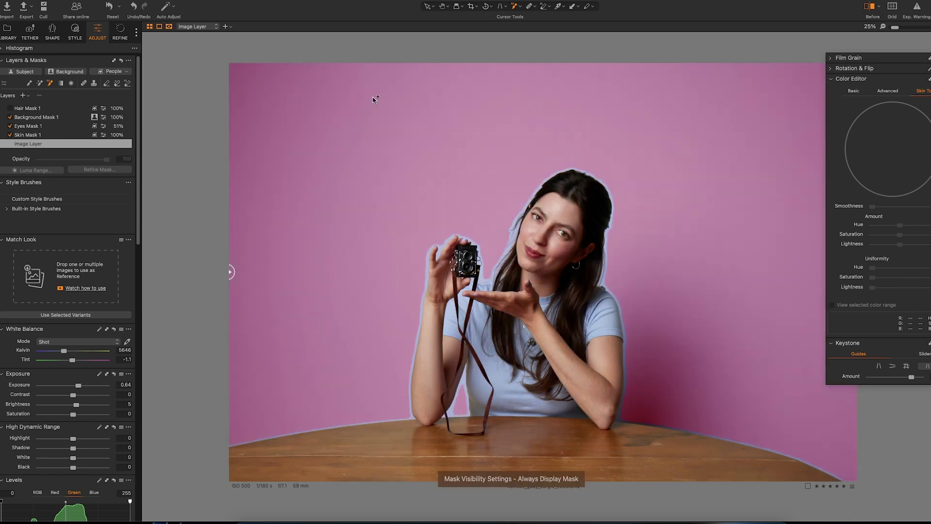
pyautogui.click(28, 136)
pyautogui.click(25, 126)
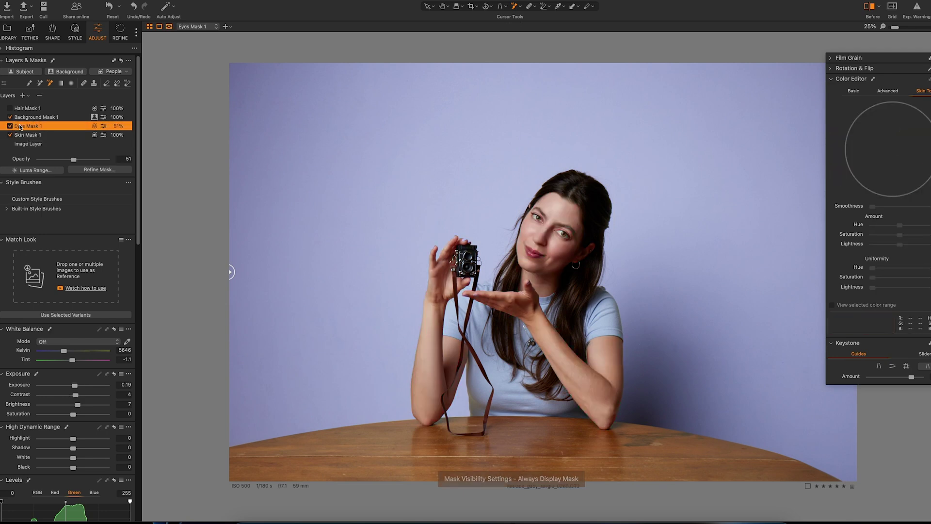
pyautogui.click(24, 118)
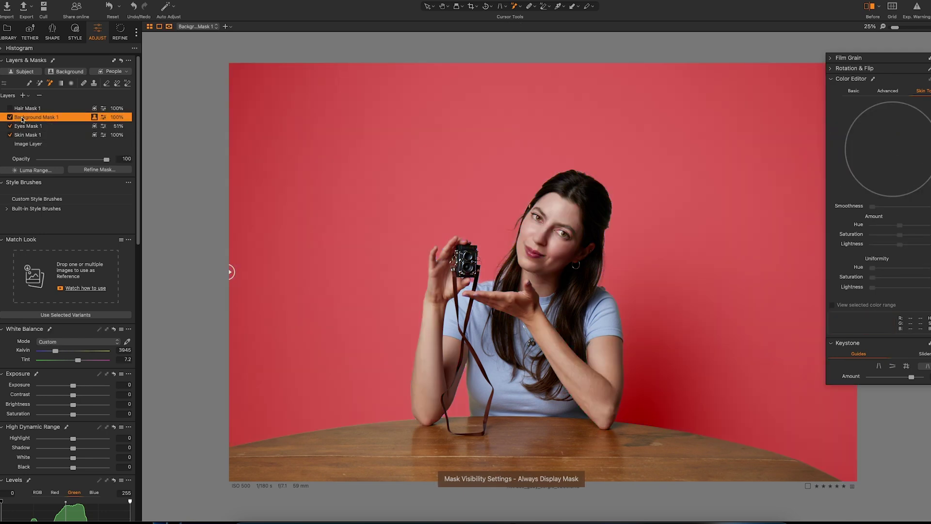
pyautogui.press('m')
# Return to the wider shot and review its background, eyes and skin masks with and without the overlay
pyautogui.press('Left')
pyautogui.press('Left')
pyautogui.press('Left')
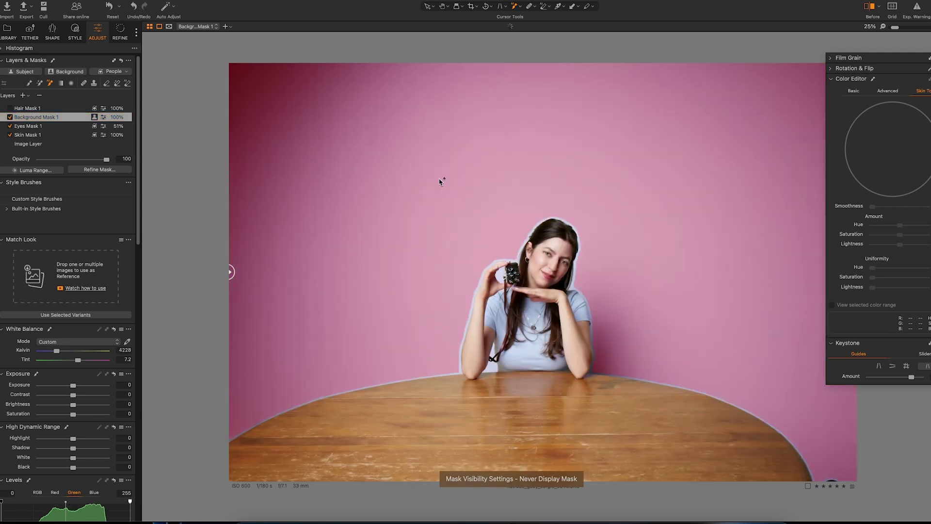
pyautogui.press('m')
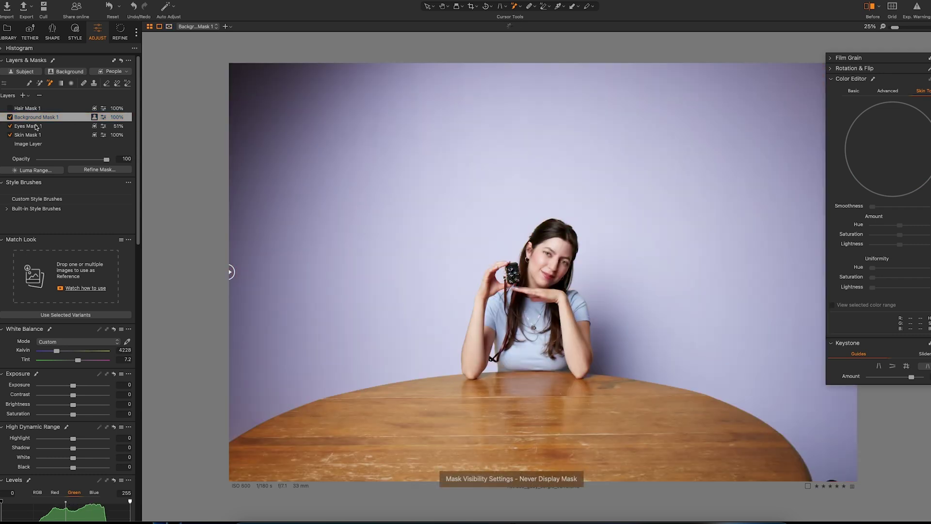
pyautogui.click(35, 127)
pyautogui.click(32, 136)
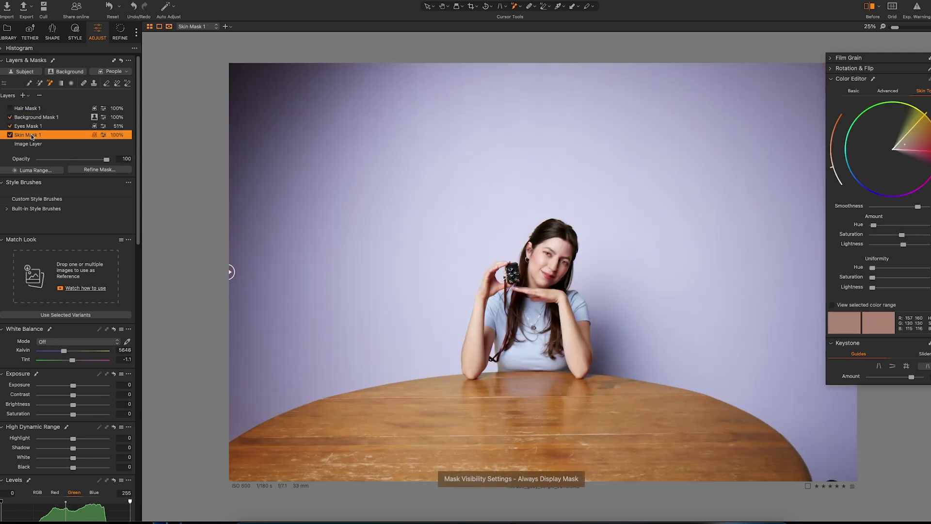
pyautogui.press('m')
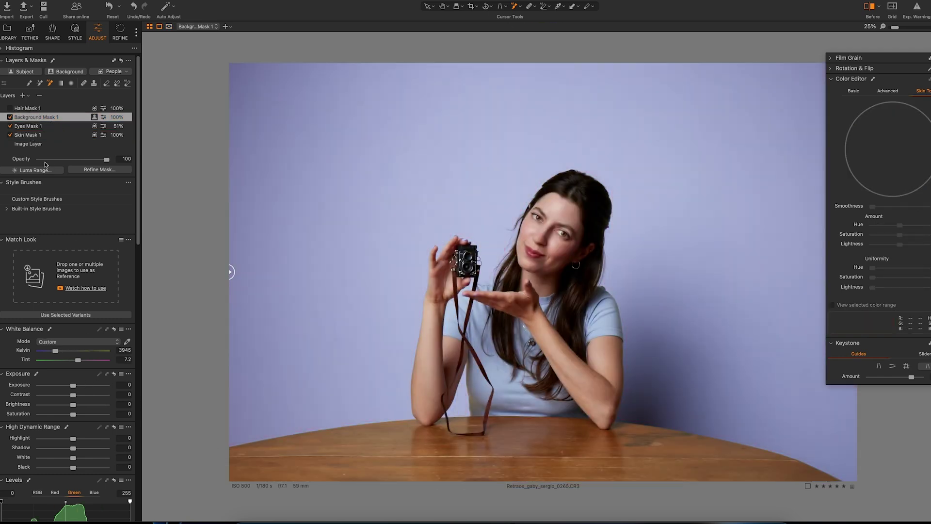
# Raise the brightness of the closer portrait's base image layer to 7
pyautogui.click(43, 144)
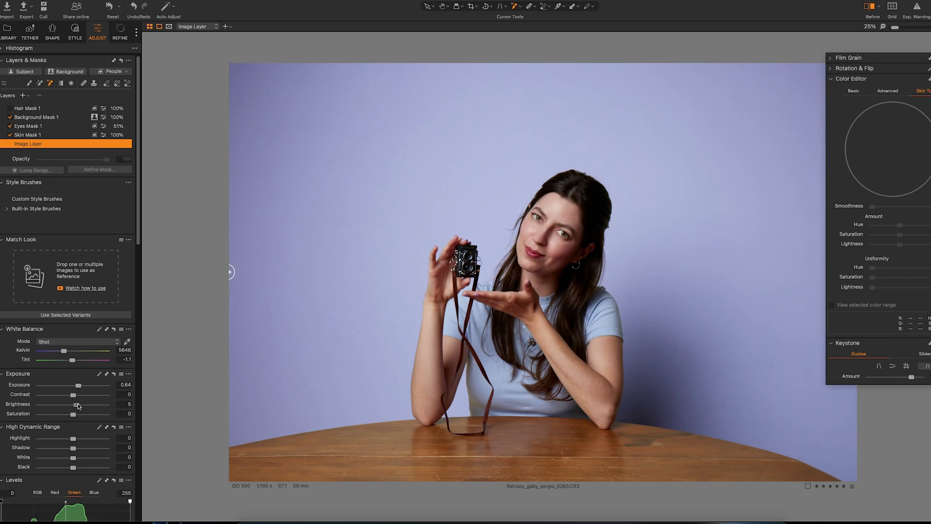
pyautogui.moveTo(79, 406); pyautogui.dragTo(80, 406)
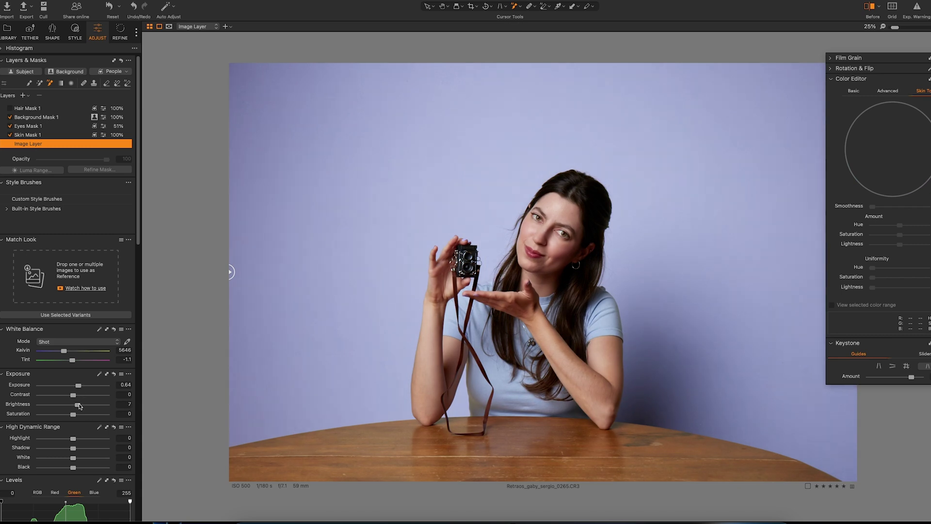